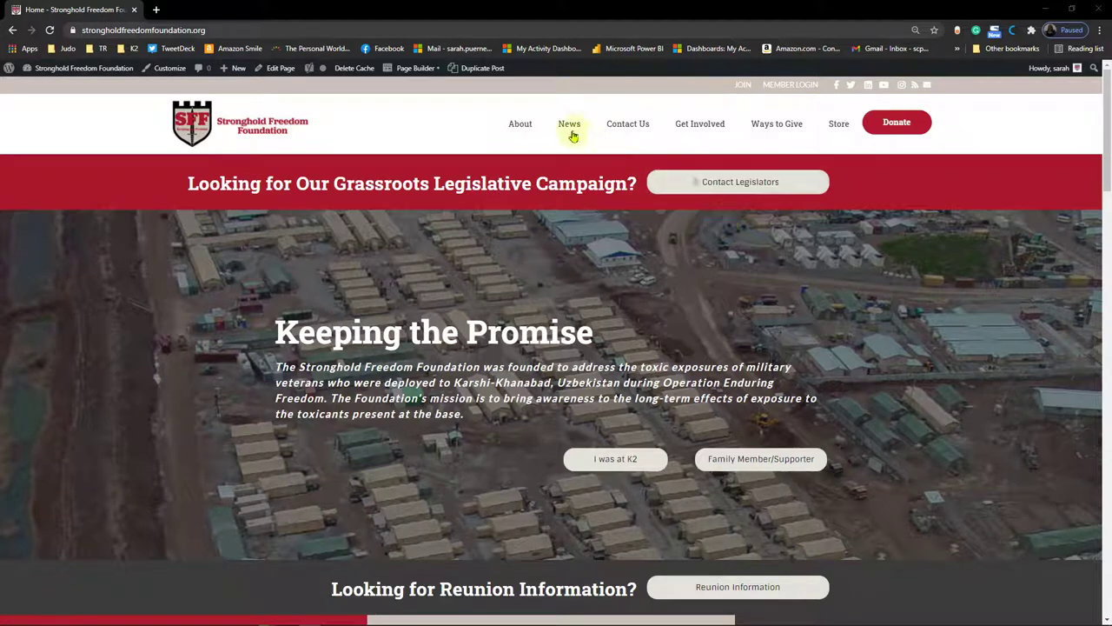
# Step: Show the About submenu, which lists pages such as K2 Facts and Legislation
pyautogui.moveTo(521, 124)
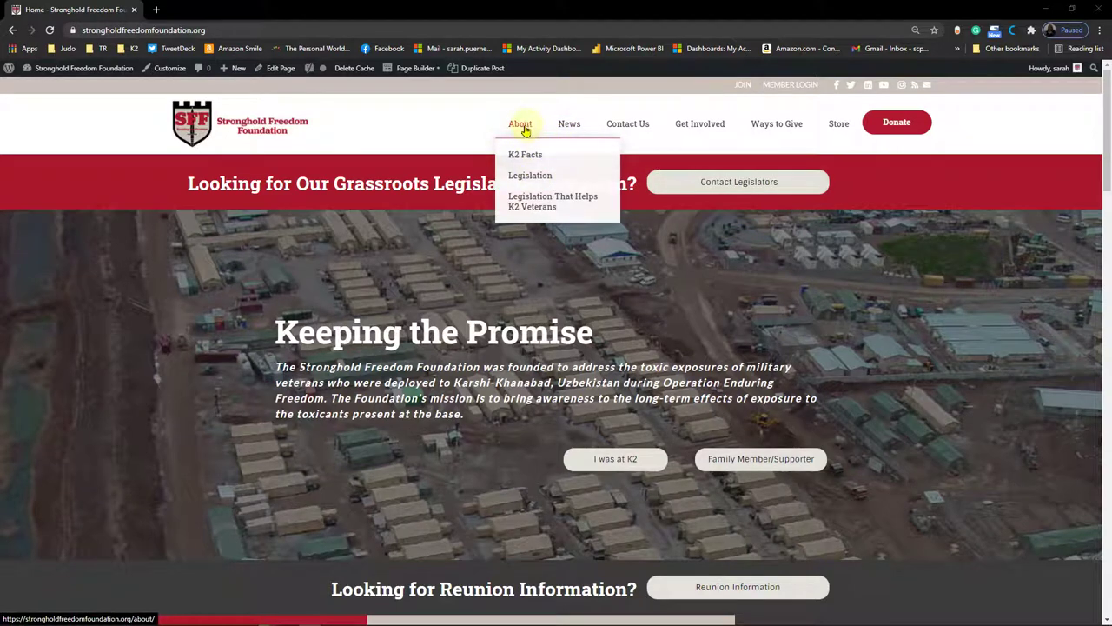
pyautogui.click(527, 177)
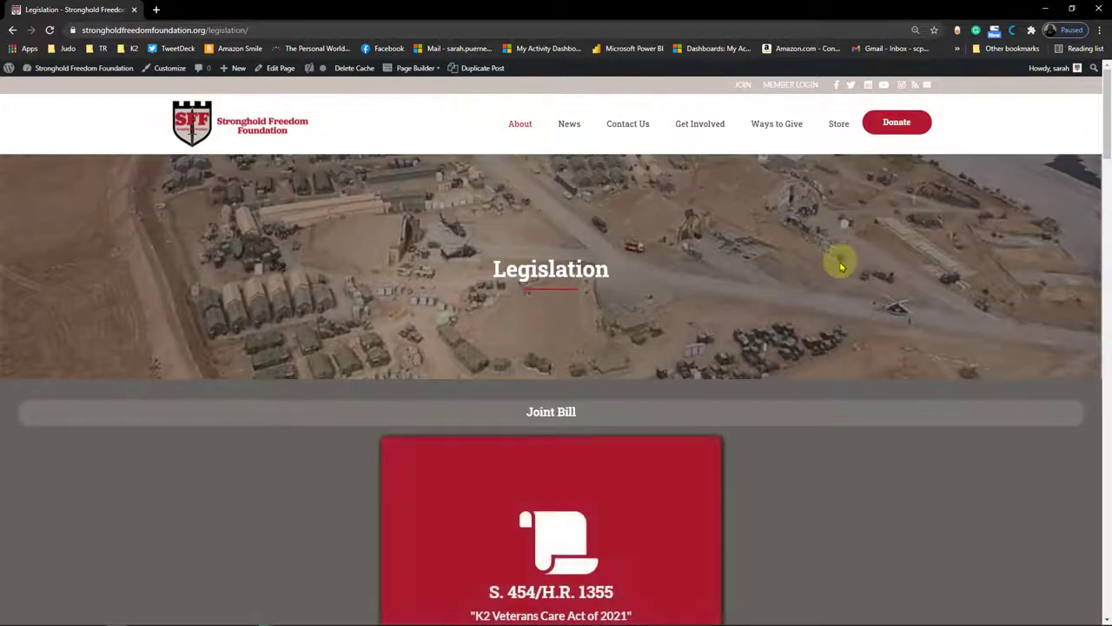
pyautogui.scroll(-8, 839, 260)
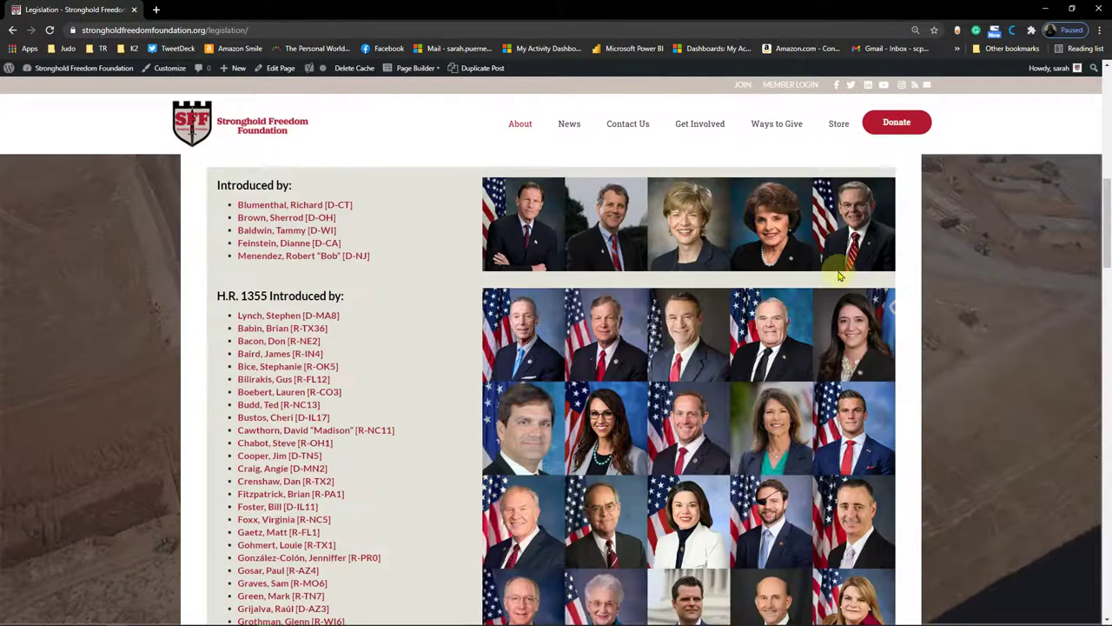
pyautogui.scroll(-8, 840, 276)
pyautogui.scroll(-10, 839, 276)
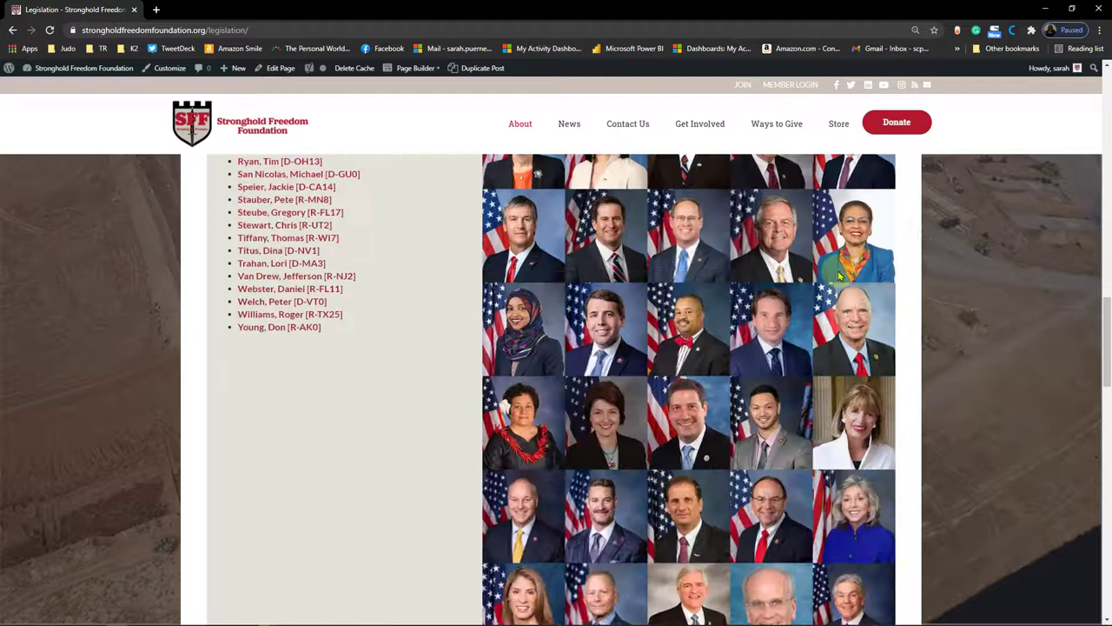
pyautogui.scroll(-8, 806, 385)
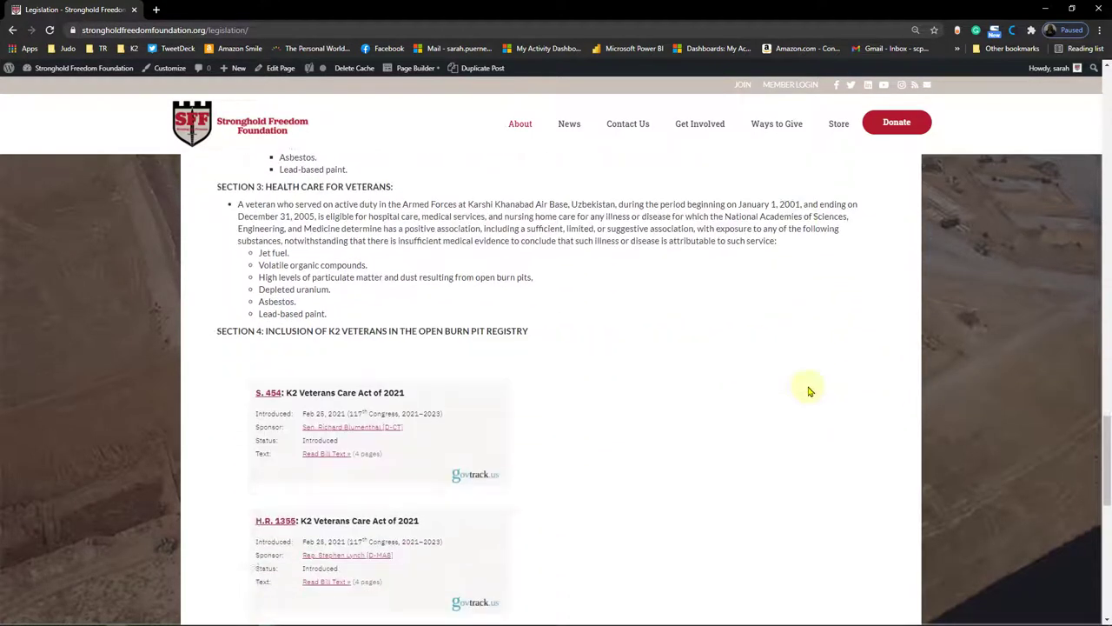
pyautogui.scroll(4, 726, 292)
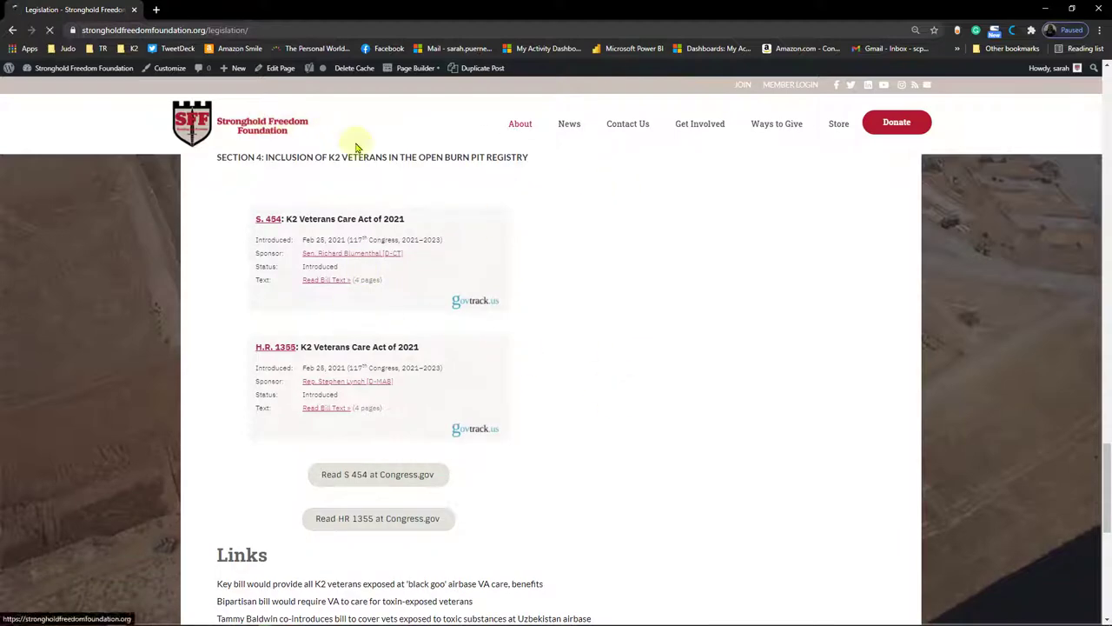
pyautogui.click(263, 127)
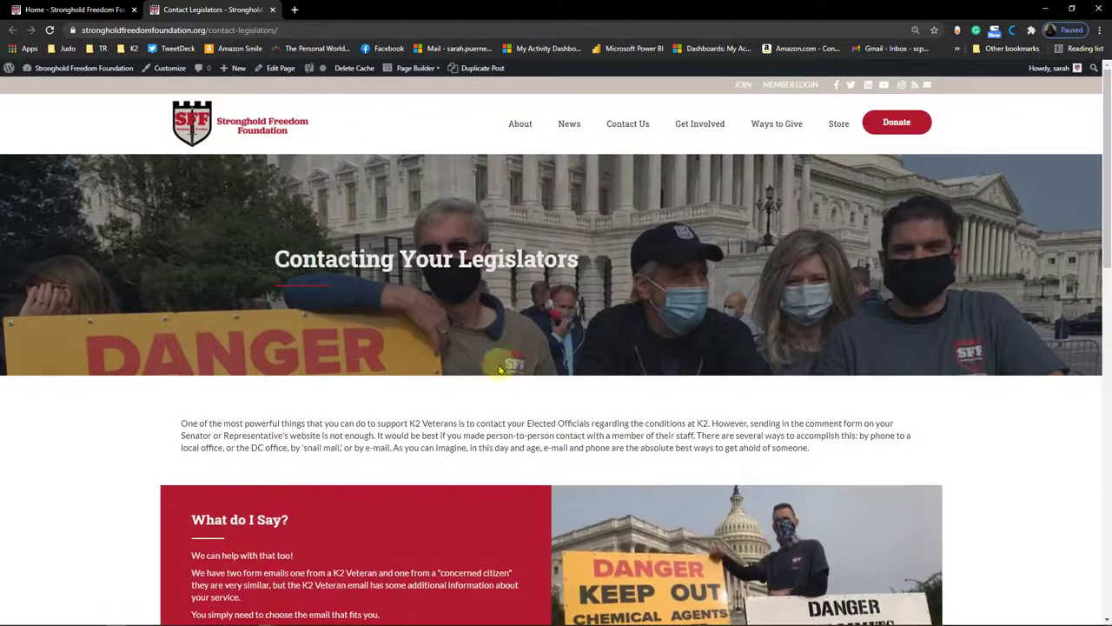
# Step: Scroll to 'Don't Know Your Congressional District?' and open GovTrack's congressional districts map
pyautogui.scroll(-3, 535, 398)
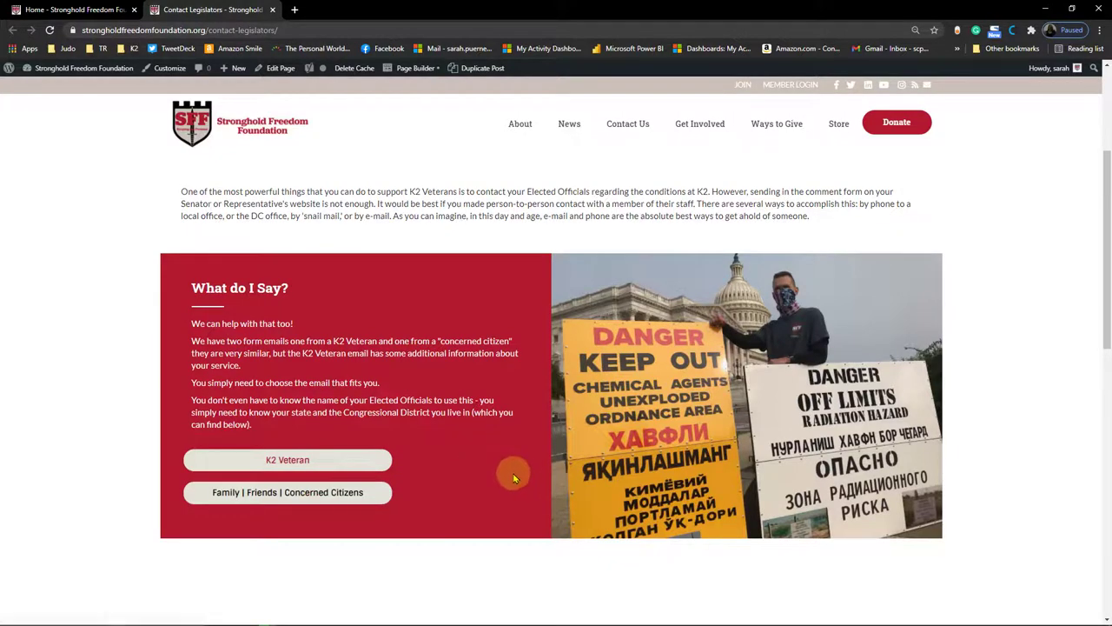
pyautogui.scroll(-8, 513, 477)
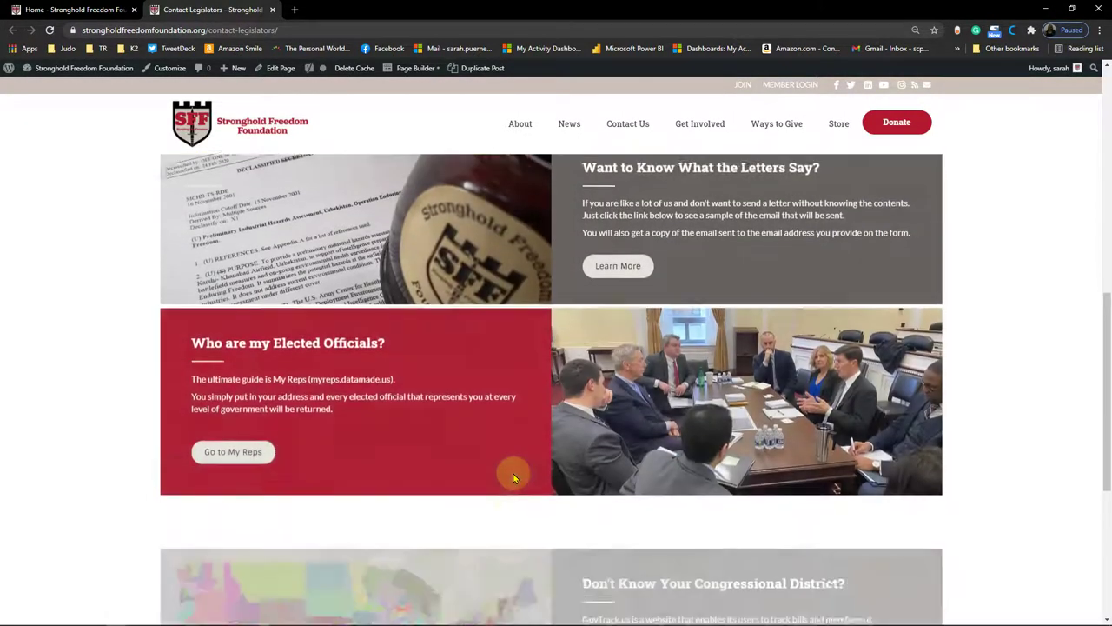
pyautogui.scroll(-1, 514, 477)
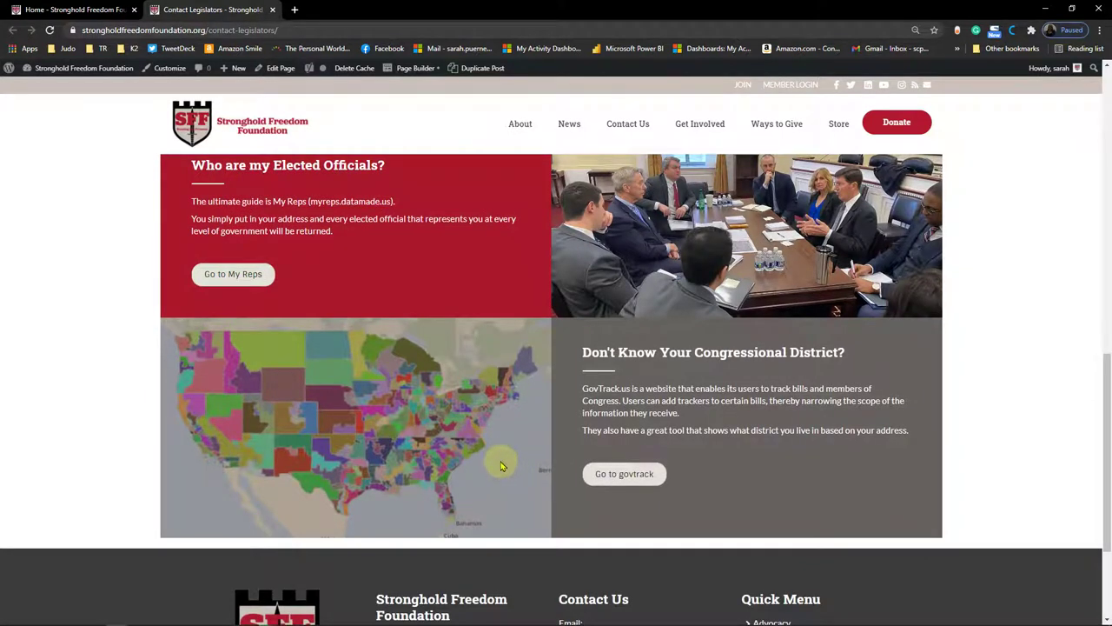
pyautogui.click(635, 477)
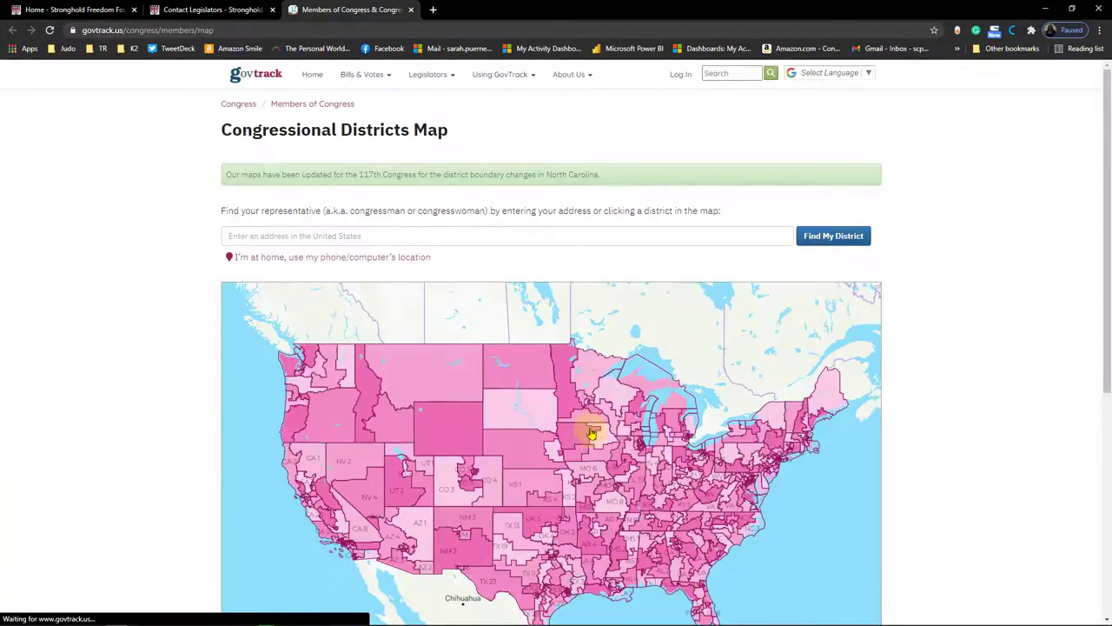
# Step: Look up the home street address on GovTrack and review Texas 18th District's senators and representative
pyautogui.click(339, 238)
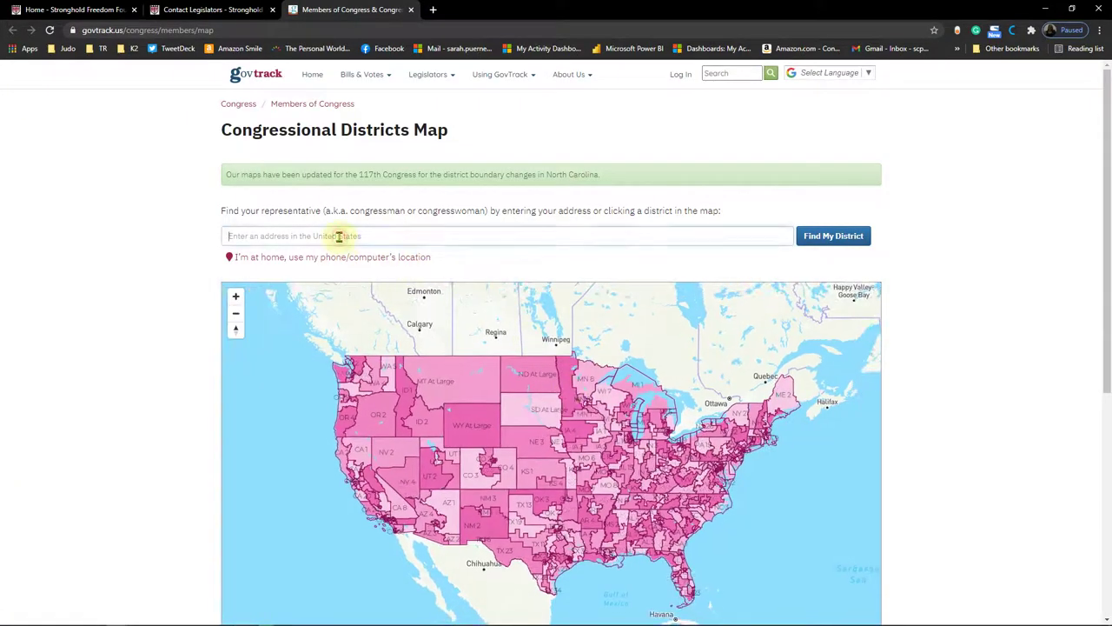
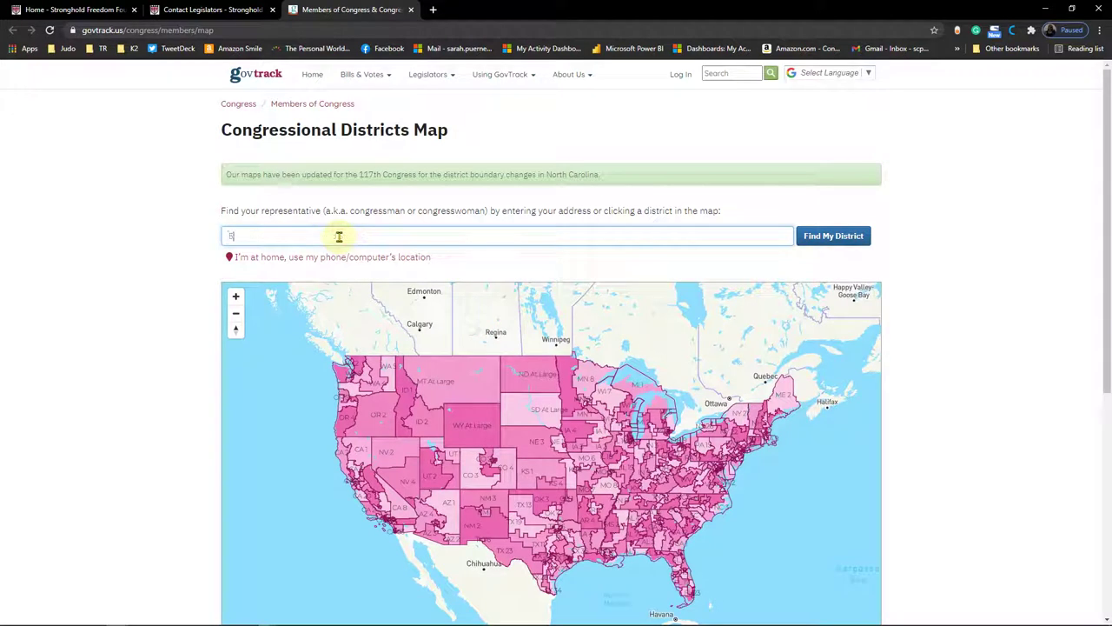
pyautogui.click(820, 238)
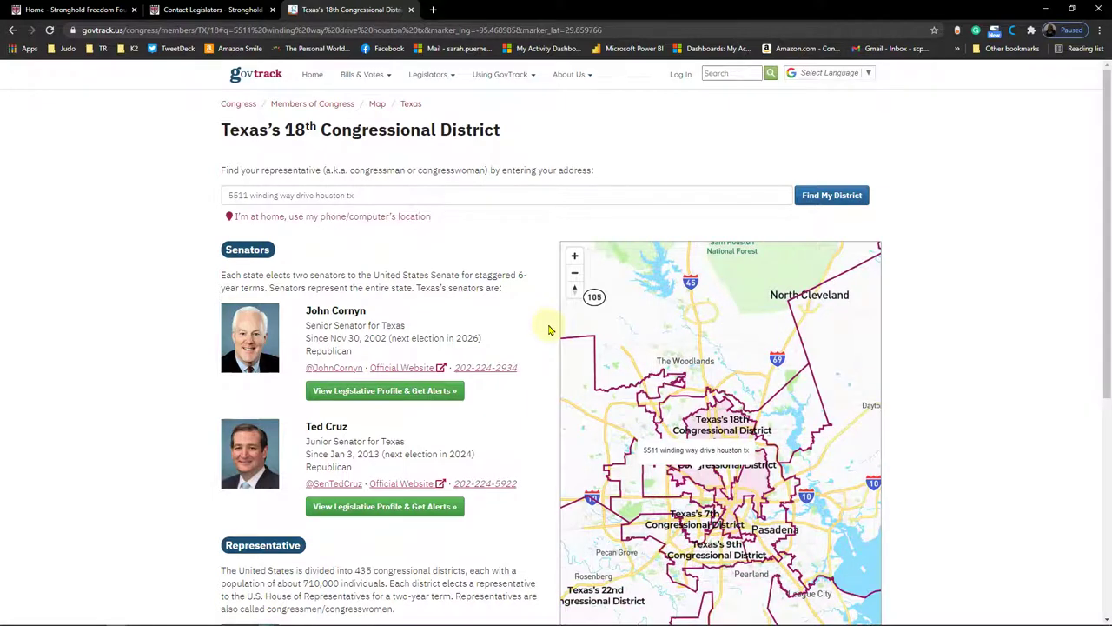
pyautogui.scroll(-2, 549, 329)
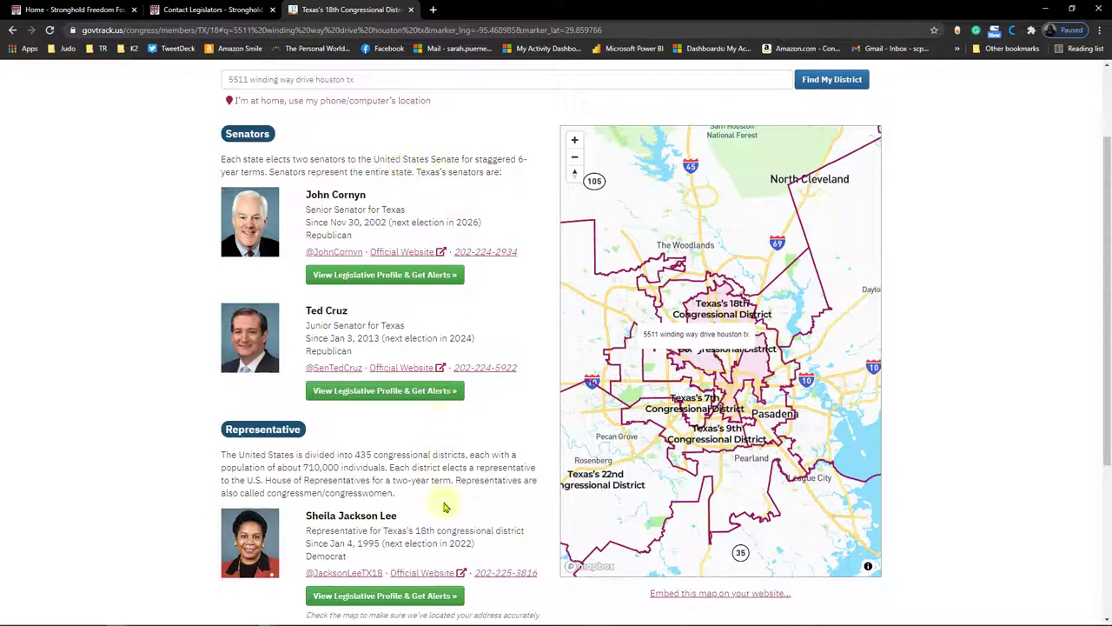
pyautogui.scroll(2, 460, 260)
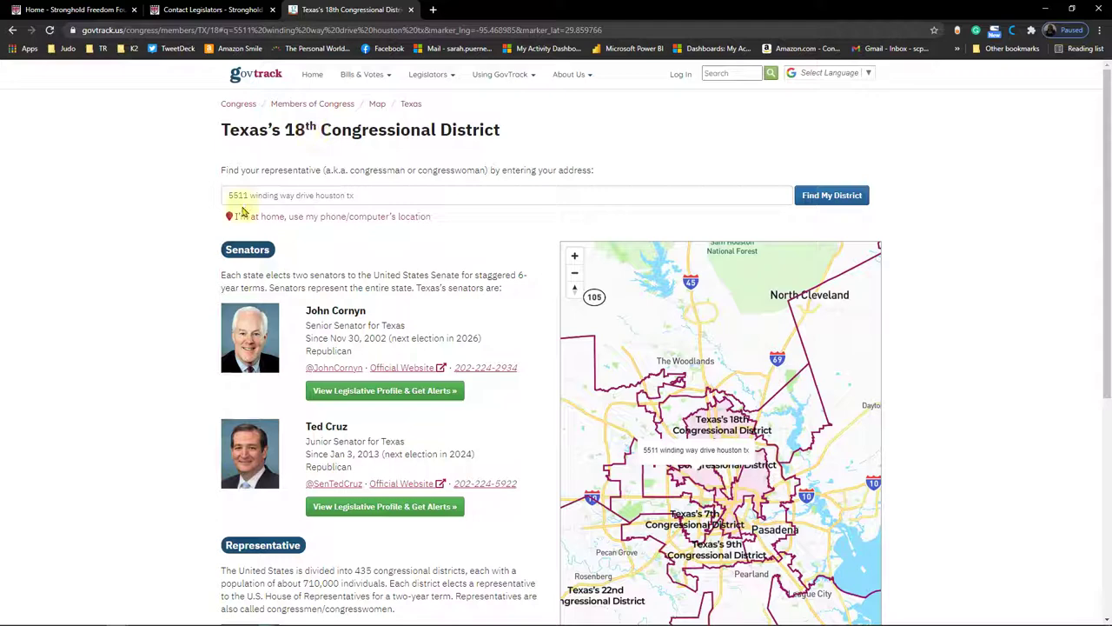
pyautogui.scroll(-2, 397, 229)
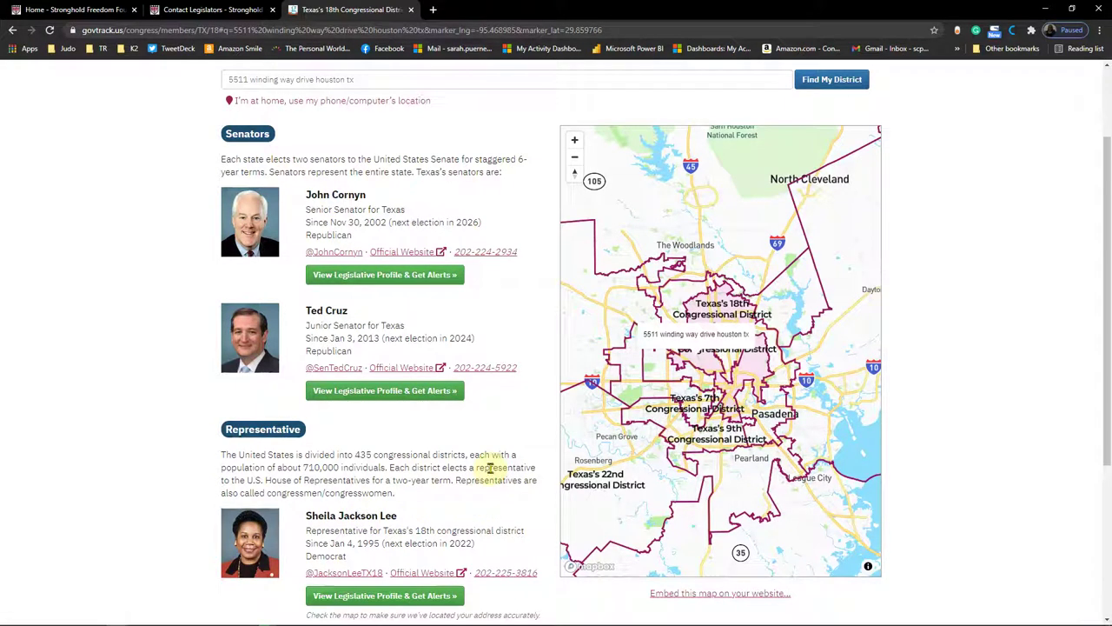
pyautogui.scroll(2, 460, 438)
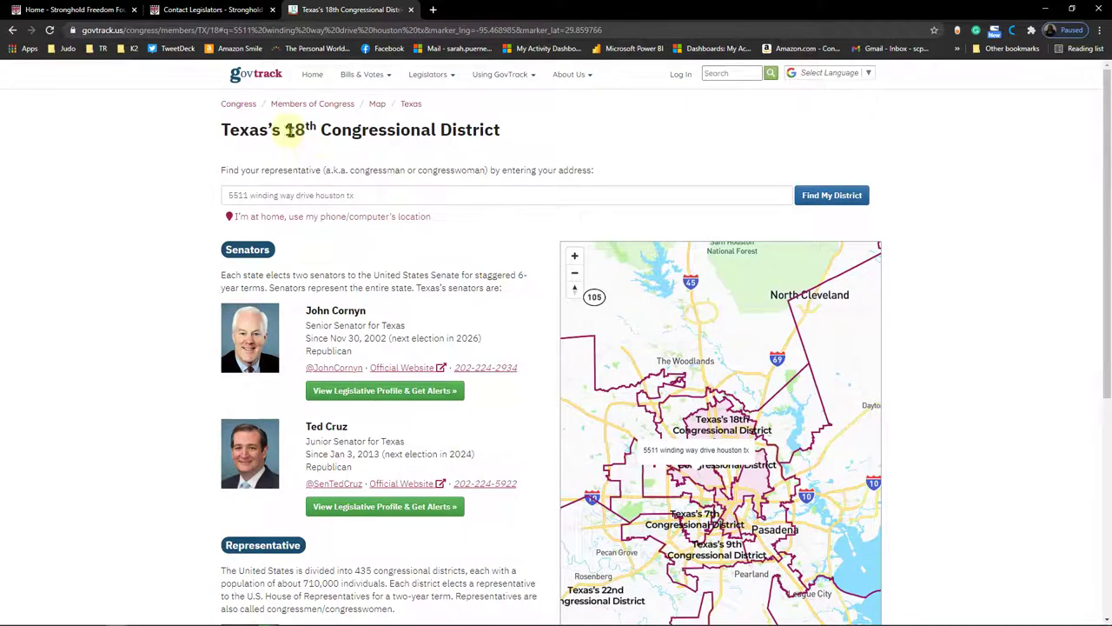
# Step: Return to the Contact Legislators tab and scroll to the K2 Veteran 'Tell Congress to Act' form
pyautogui.click(208, 10)
pyautogui.scroll(5, 365, 156)
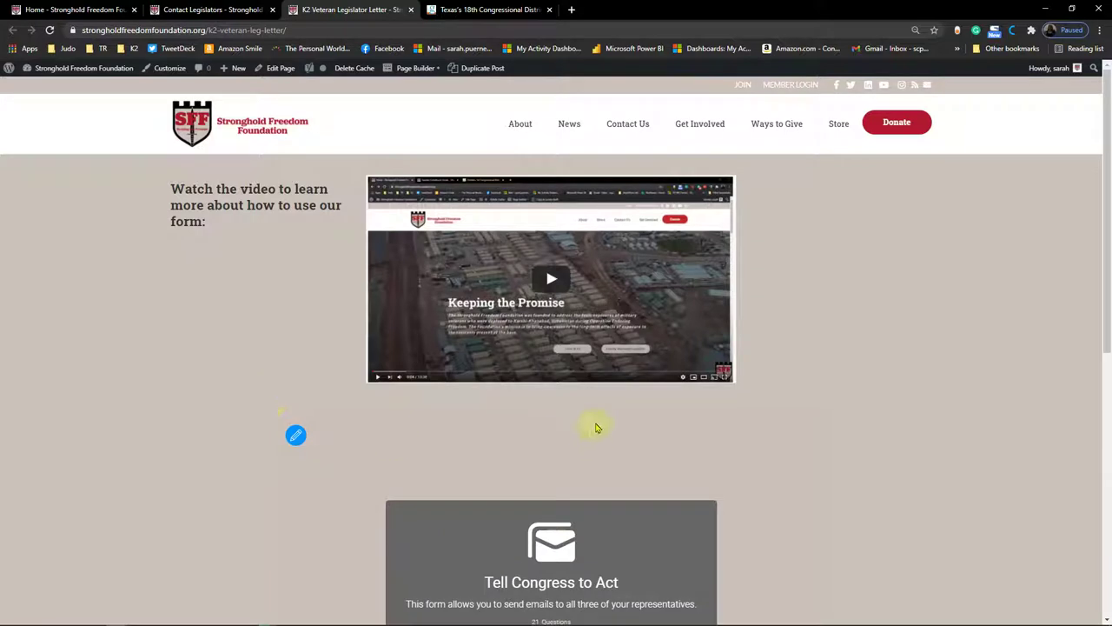
pyautogui.scroll(-2, 596, 428)
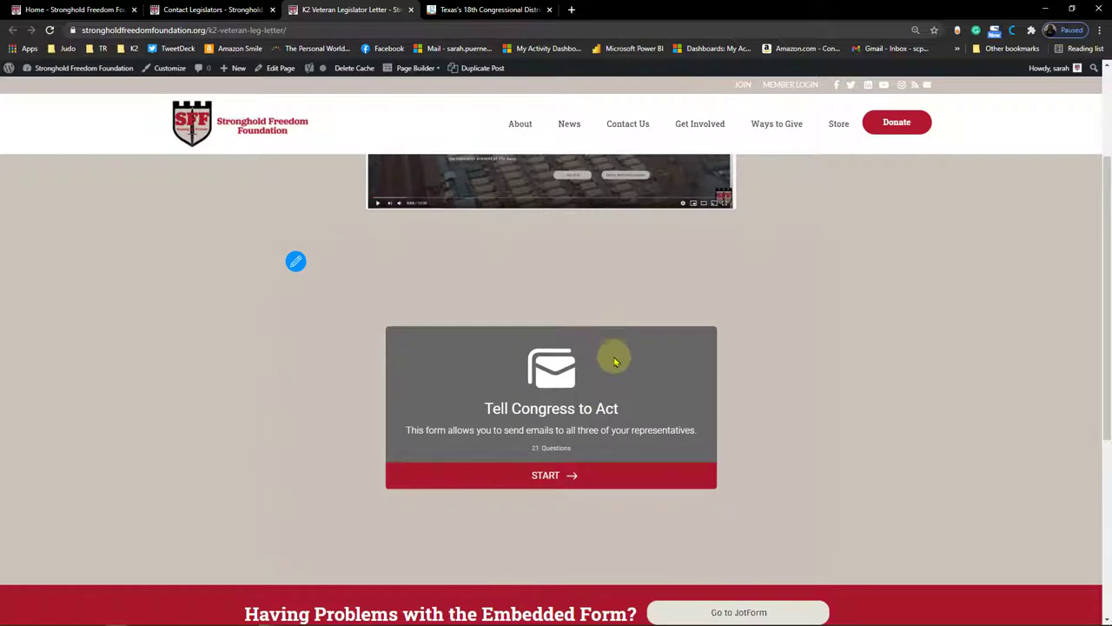
pyautogui.scroll(2, 615, 362)
pyautogui.scroll(-3, 617, 368)
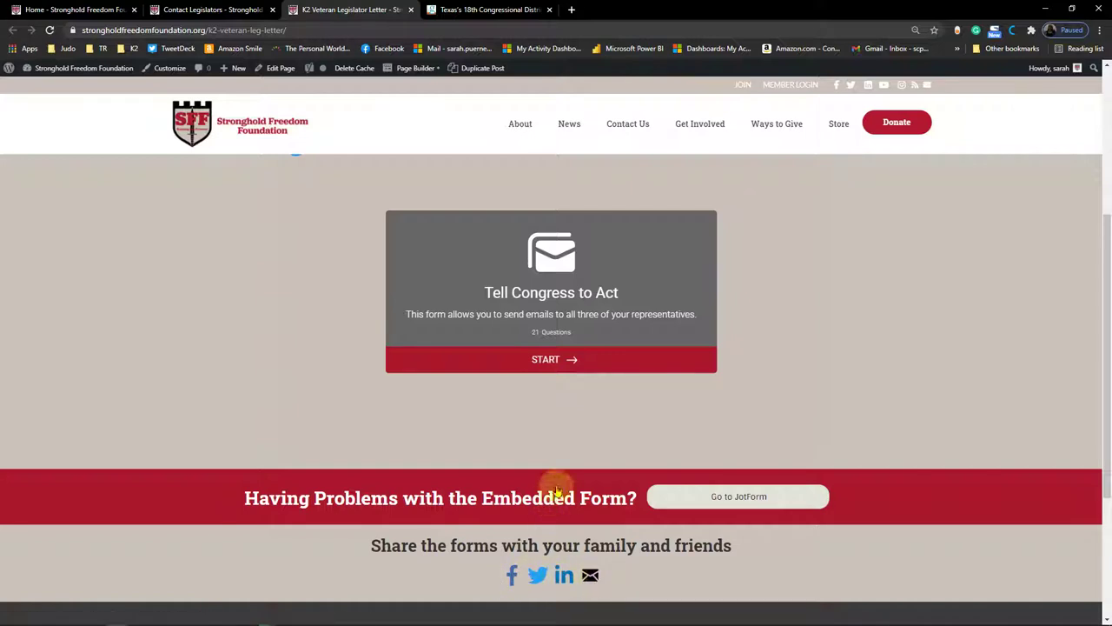
# Step: Start the Tell Congress to Act form and bring its instructions page into view
pyautogui.click(548, 358)
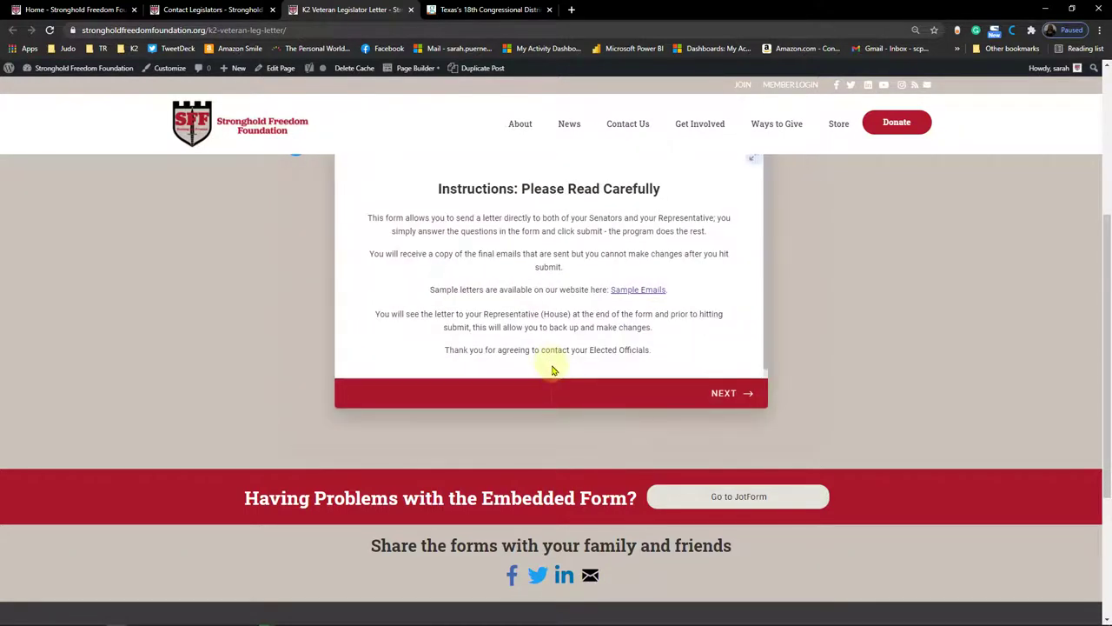
pyautogui.scroll(1, 551, 371)
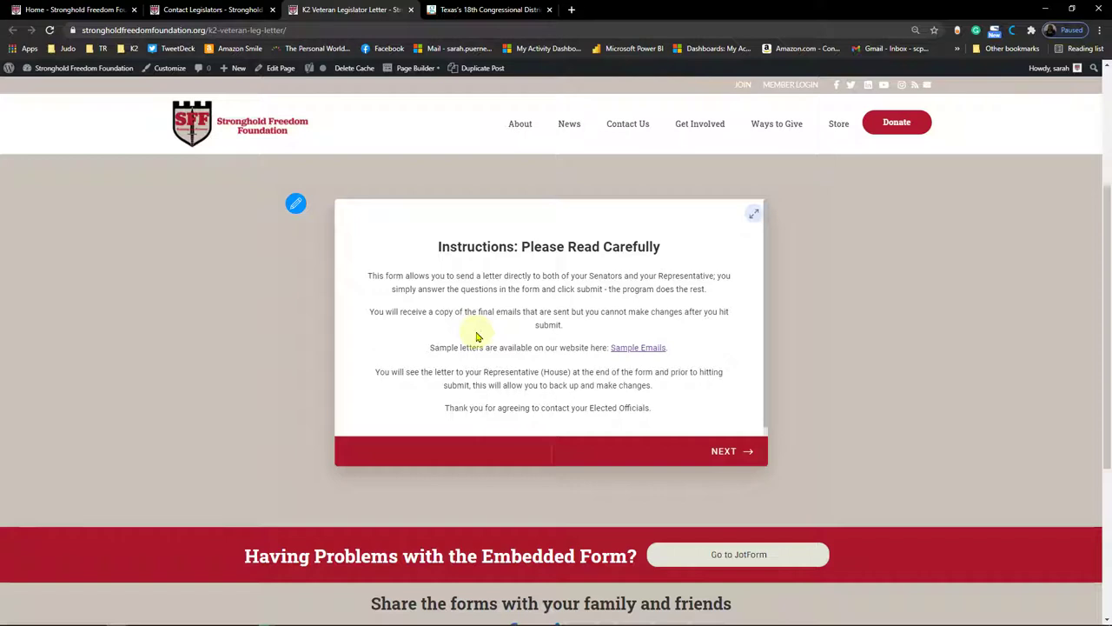
# Step: Open Sample Emails in a new tab, read the sample letters, then return to the form
pyautogui.rightClick(624, 351)
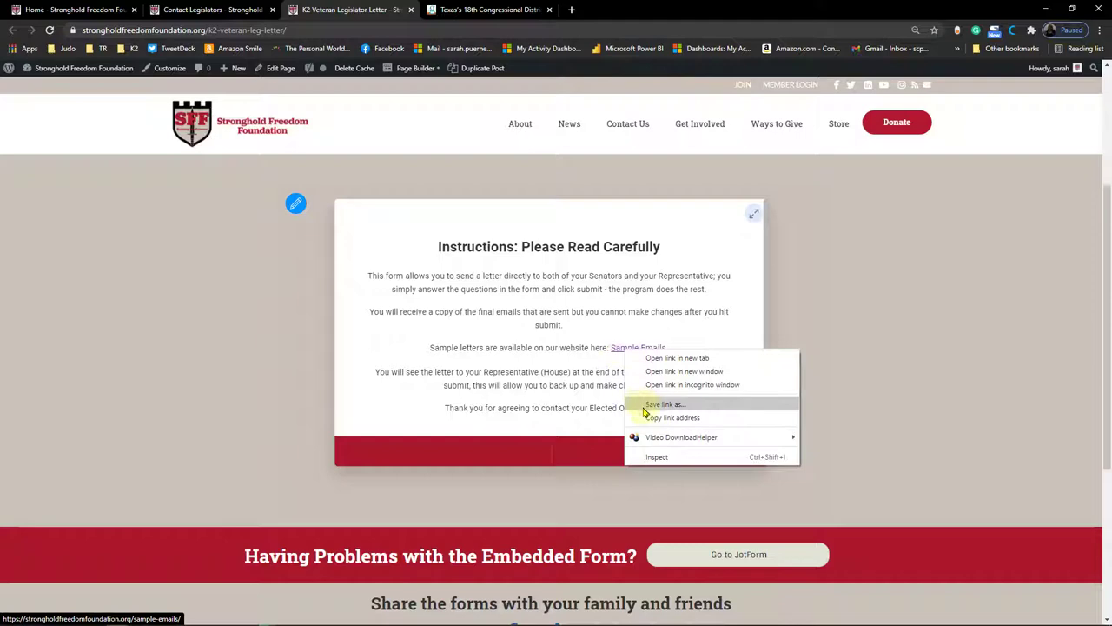
pyautogui.click(647, 357)
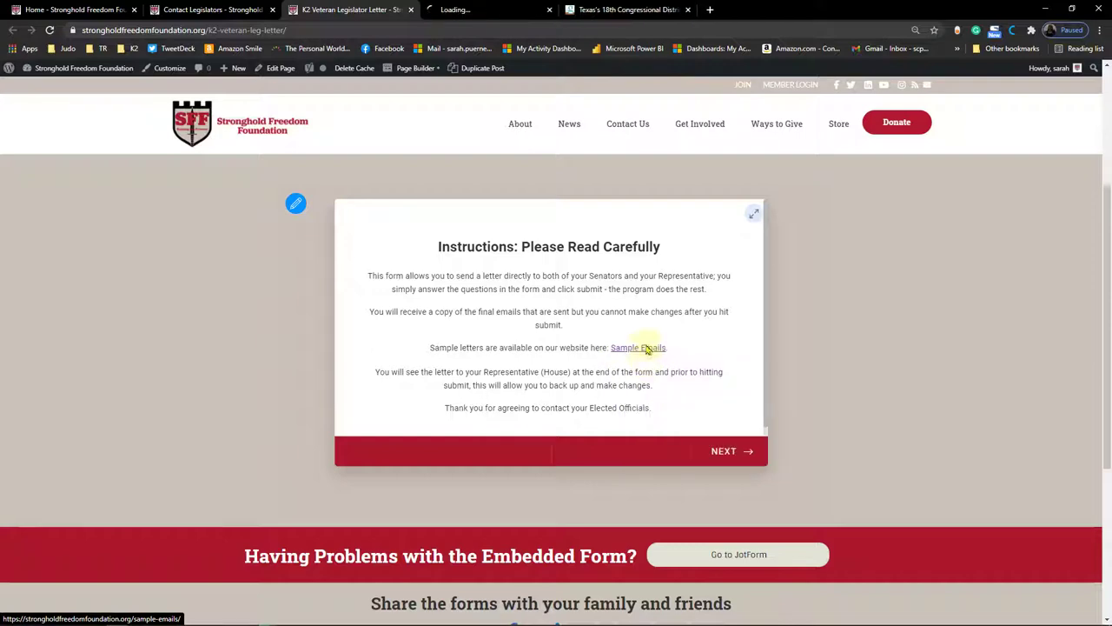
pyautogui.click(483, 11)
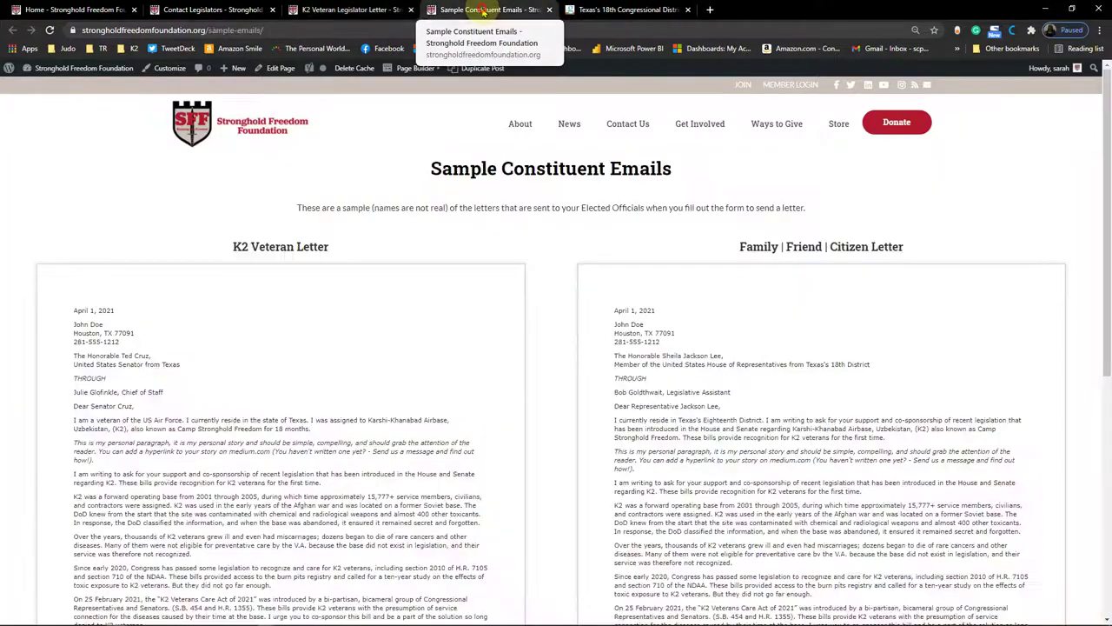
pyautogui.scroll(-2, 342, 240)
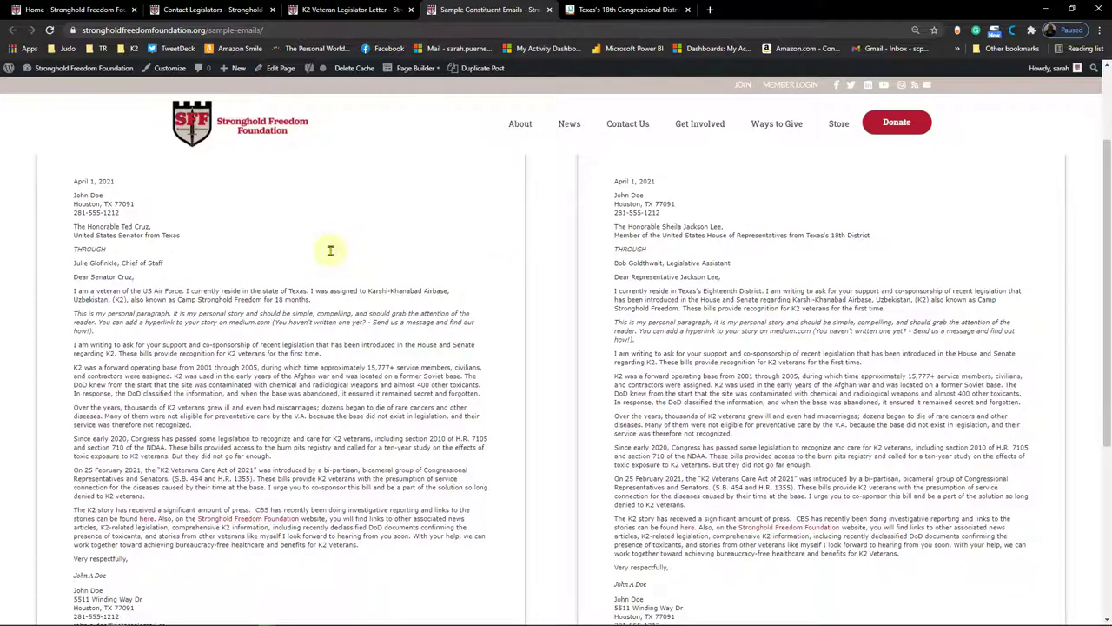
pyautogui.scroll(-2, 330, 251)
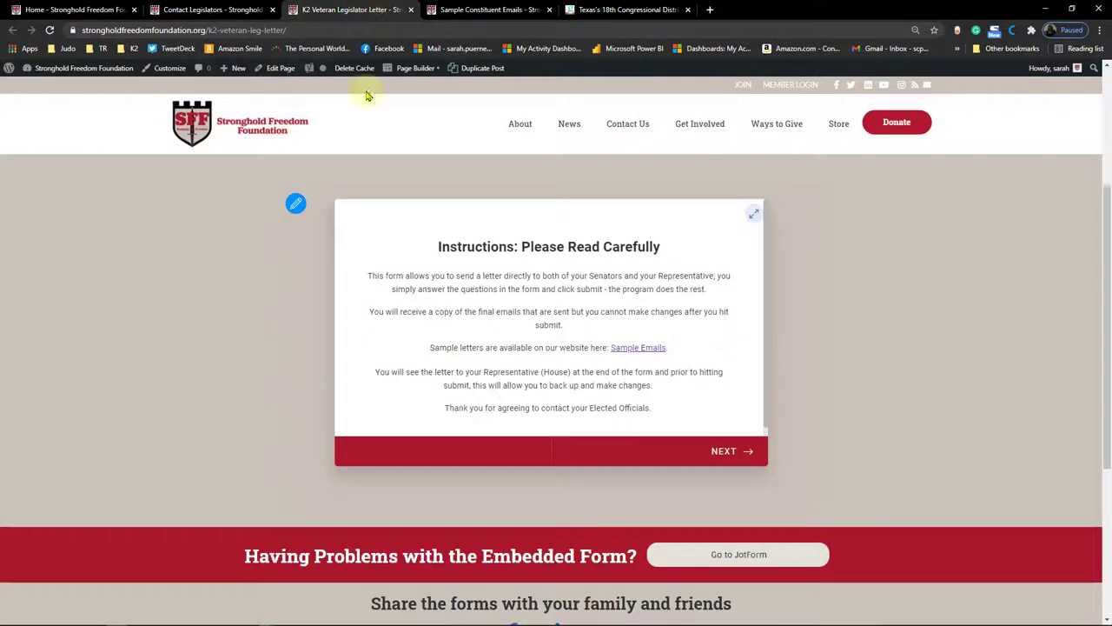
pyautogui.click(348, 10)
pyautogui.scroll(-1, 544, 413)
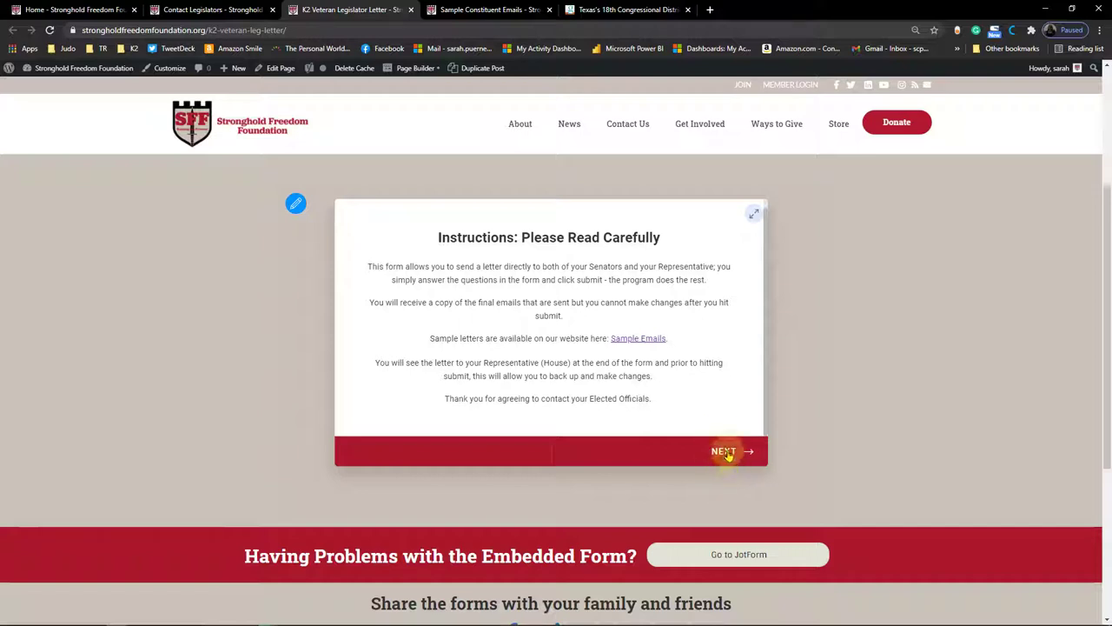
# Step: Advance past the instructions and enter state TX and district 18 in the form
pyautogui.click(726, 452)
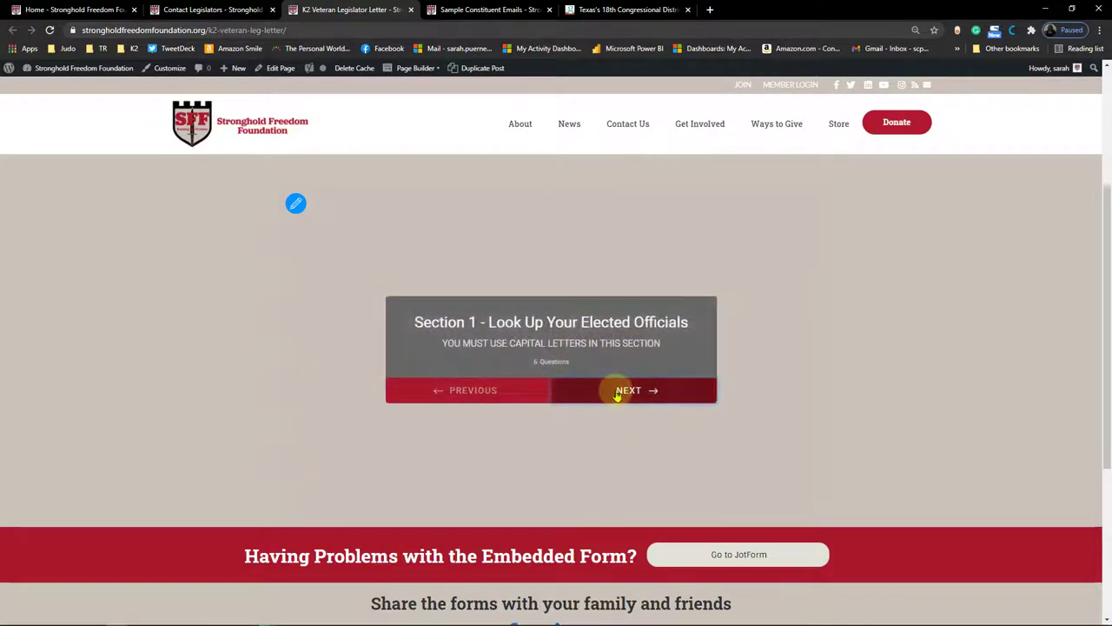
pyautogui.click(617, 394)
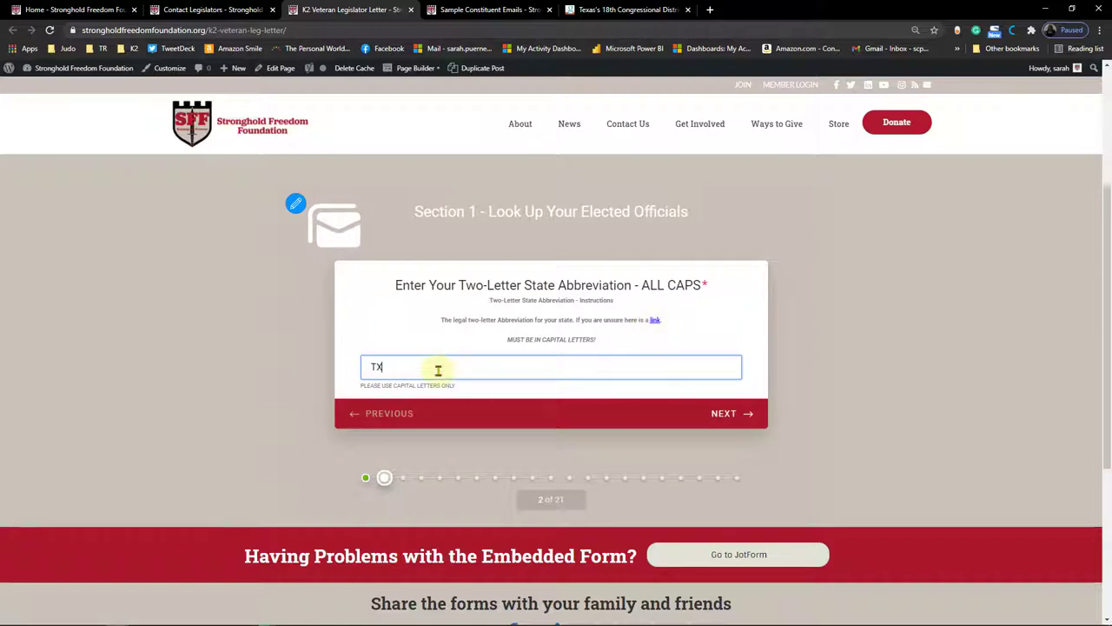
pyautogui.click(732, 417)
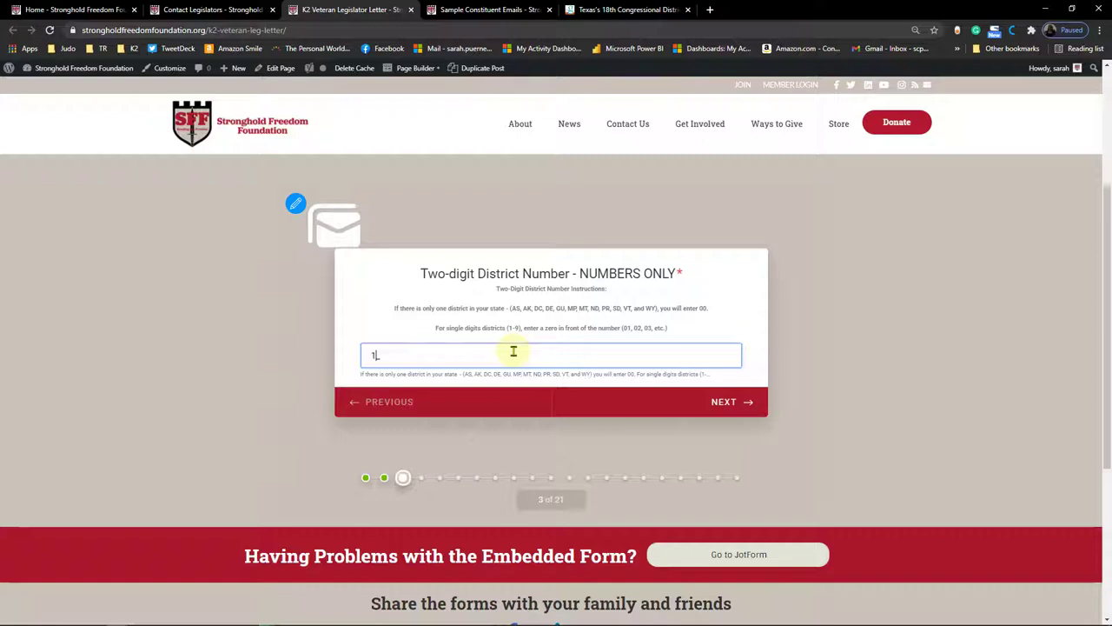
pyautogui.click(753, 403)
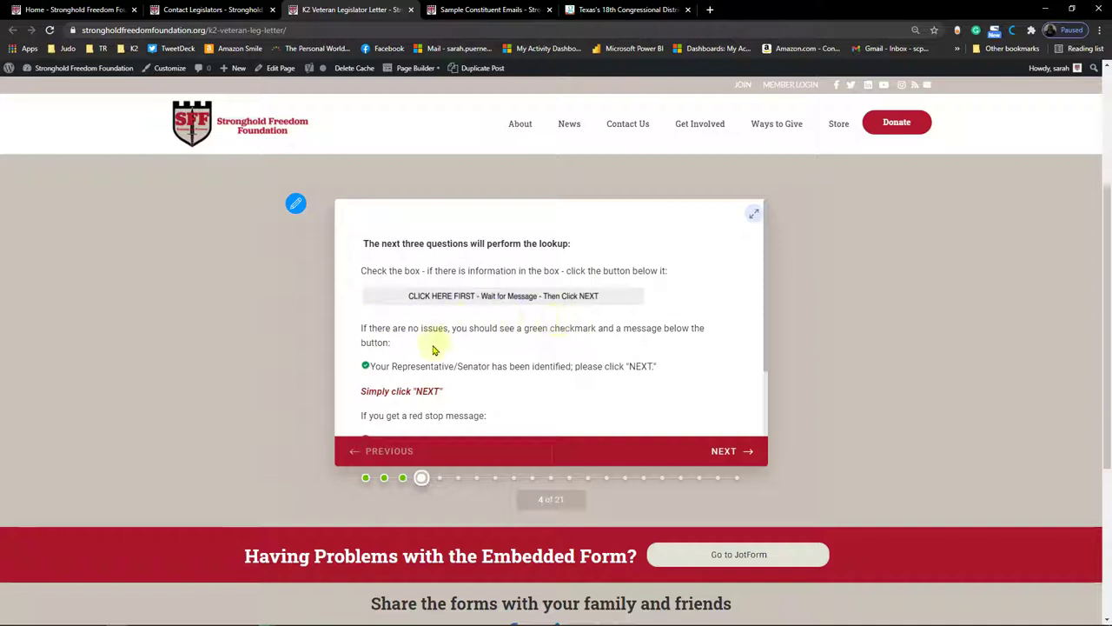
pyautogui.scroll(-1, 456, 354)
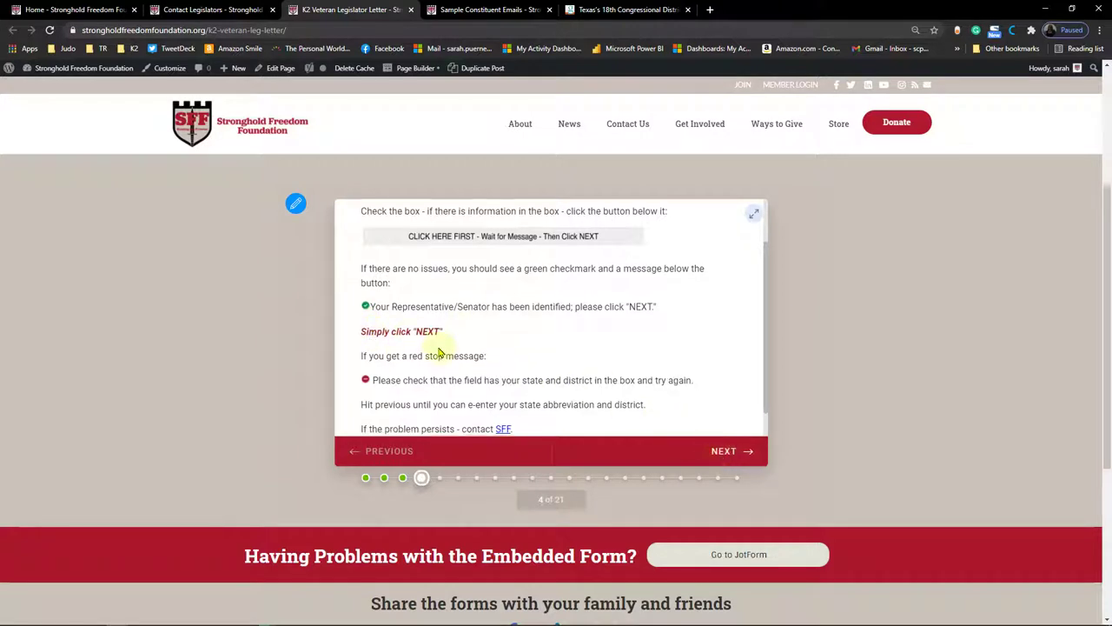
pyautogui.scroll(-1, 391, 335)
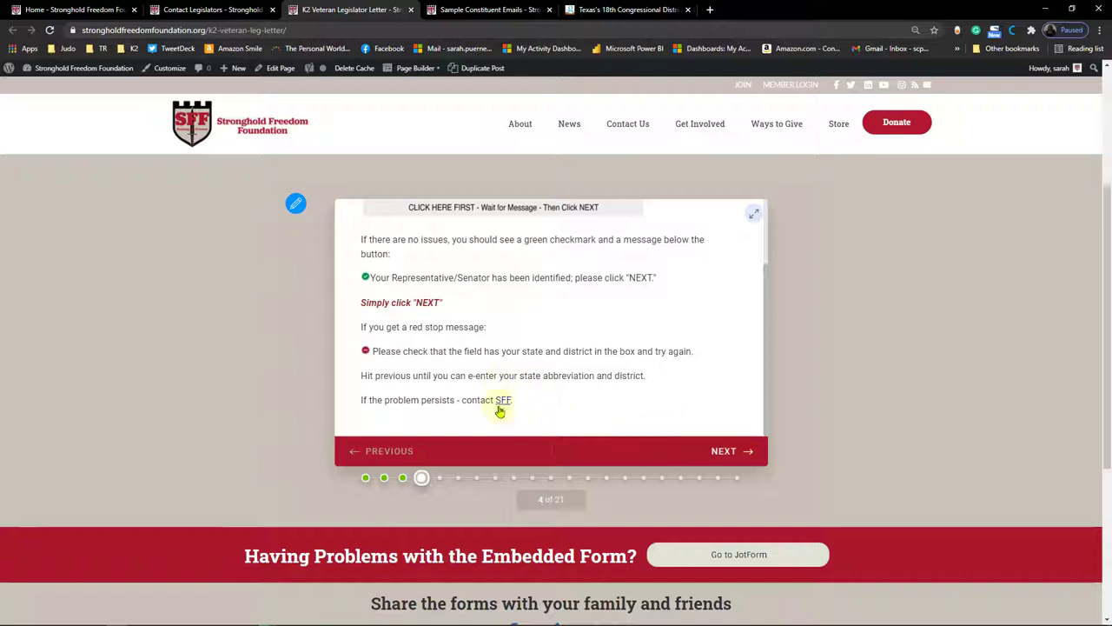
# Step: Run the lookups for the TX18 representative and both Texas senators, advancing after each
pyautogui.click(720, 450)
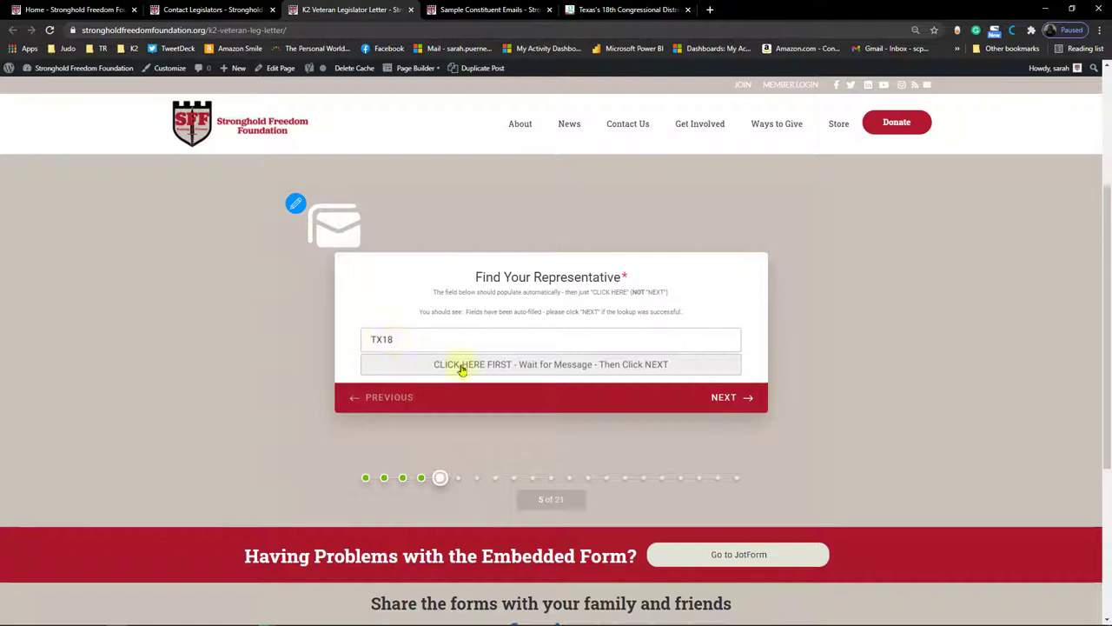
pyautogui.click(511, 369)
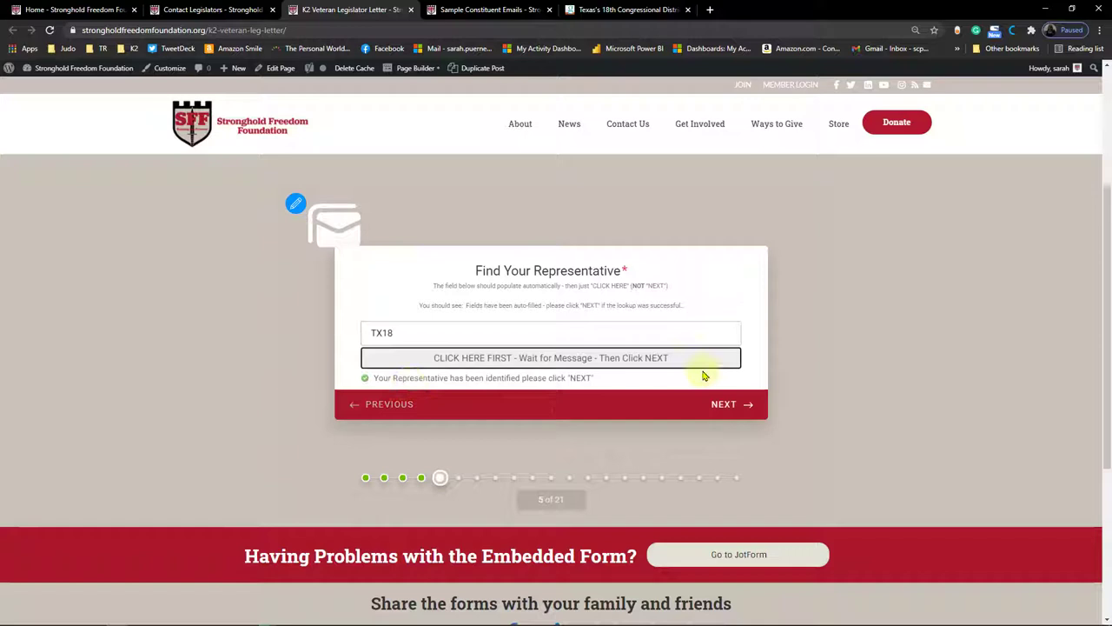
pyautogui.click(735, 405)
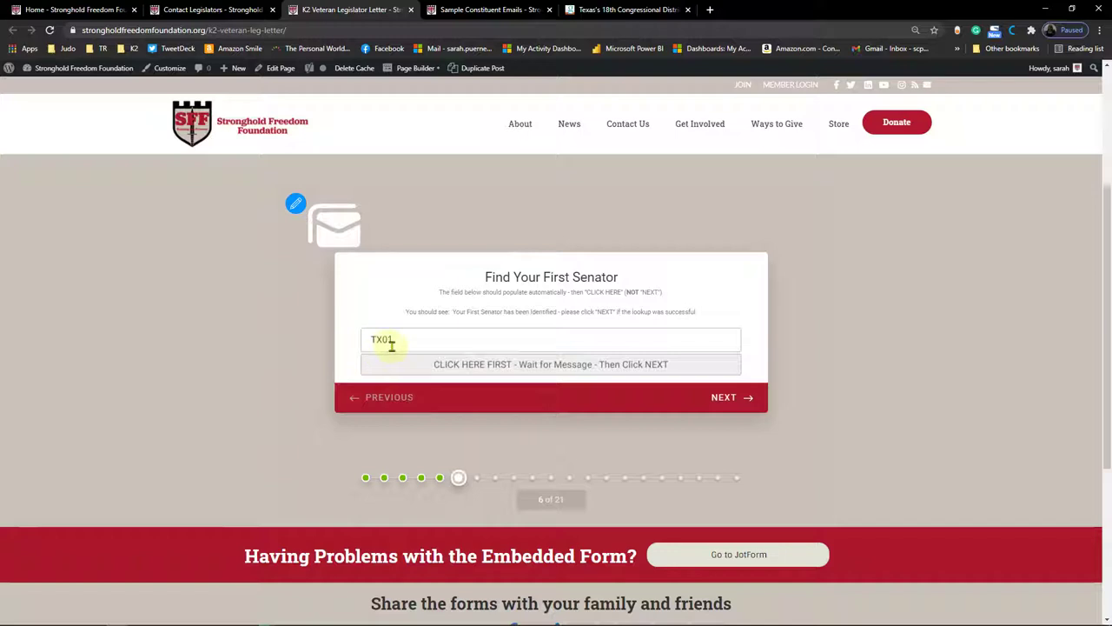
pyautogui.click(419, 368)
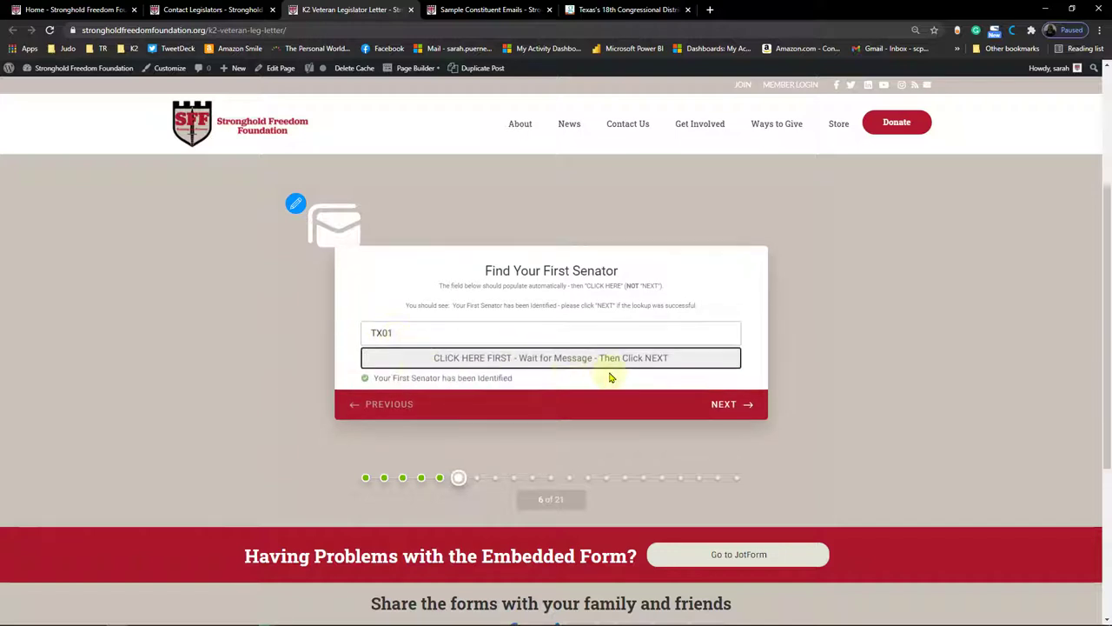
pyautogui.click(735, 402)
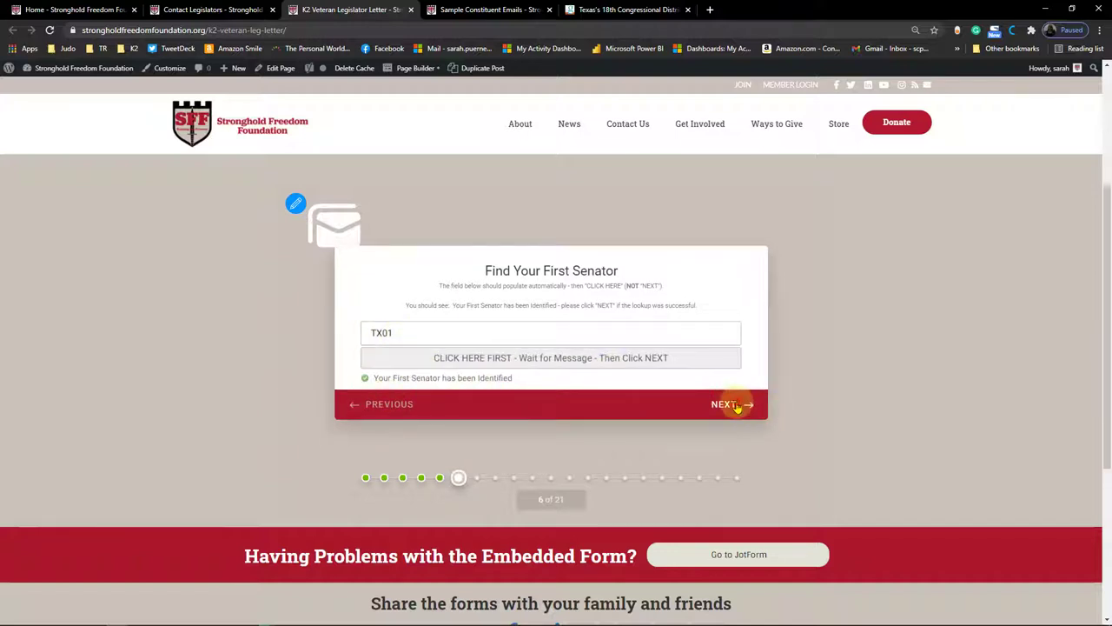
pyautogui.click(405, 365)
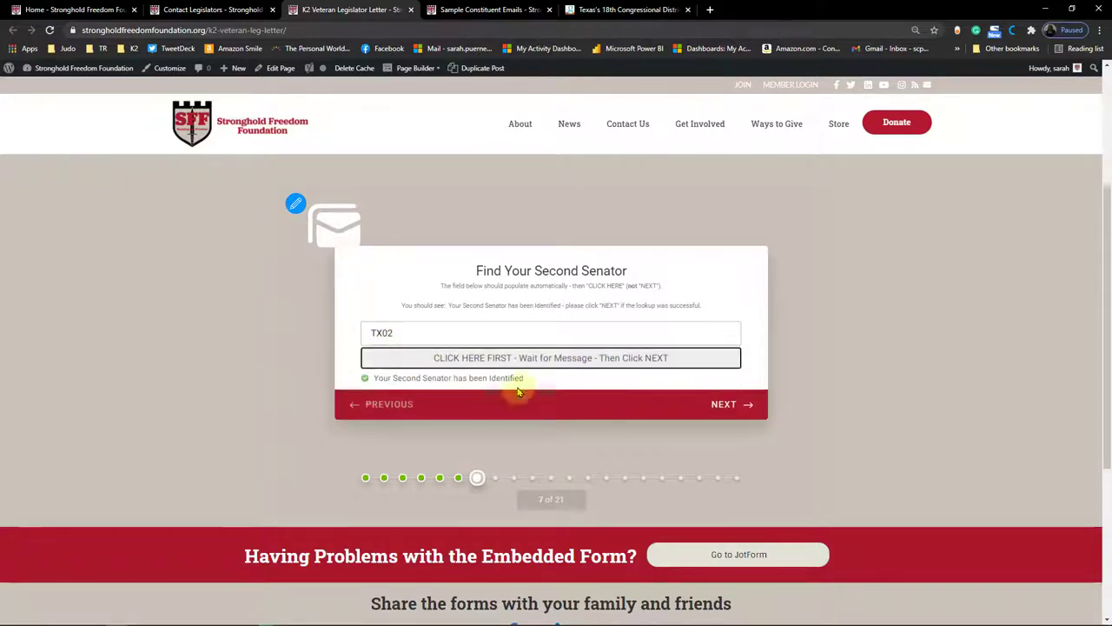
pyautogui.click(736, 405)
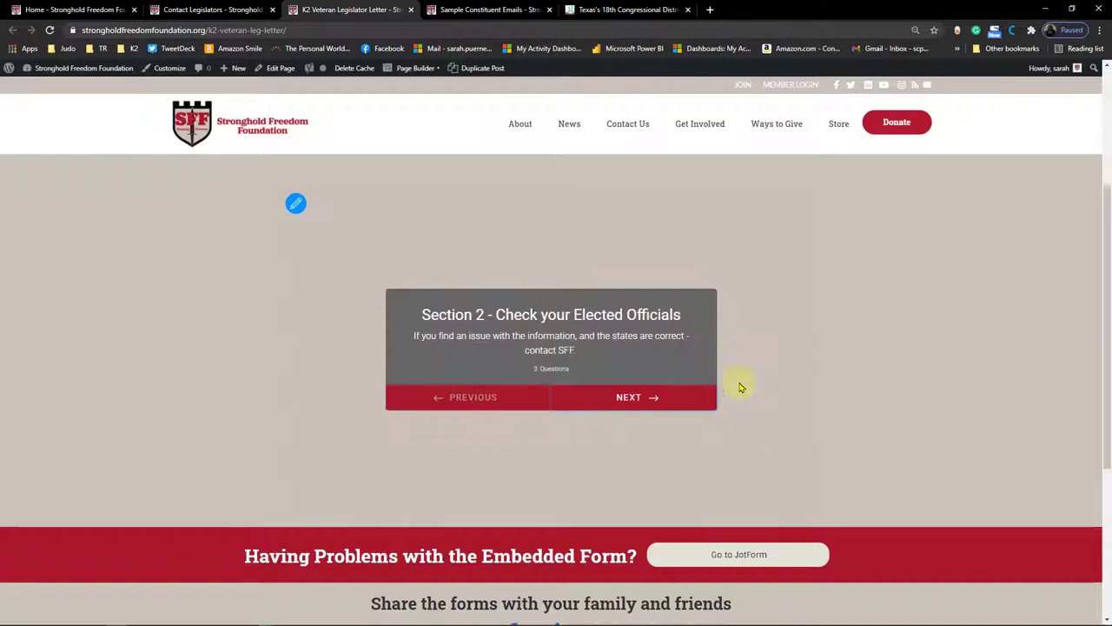
# Step: Step through the representative and Texas senator pages and answer YES that the officials are correct
pyautogui.click(656, 390)
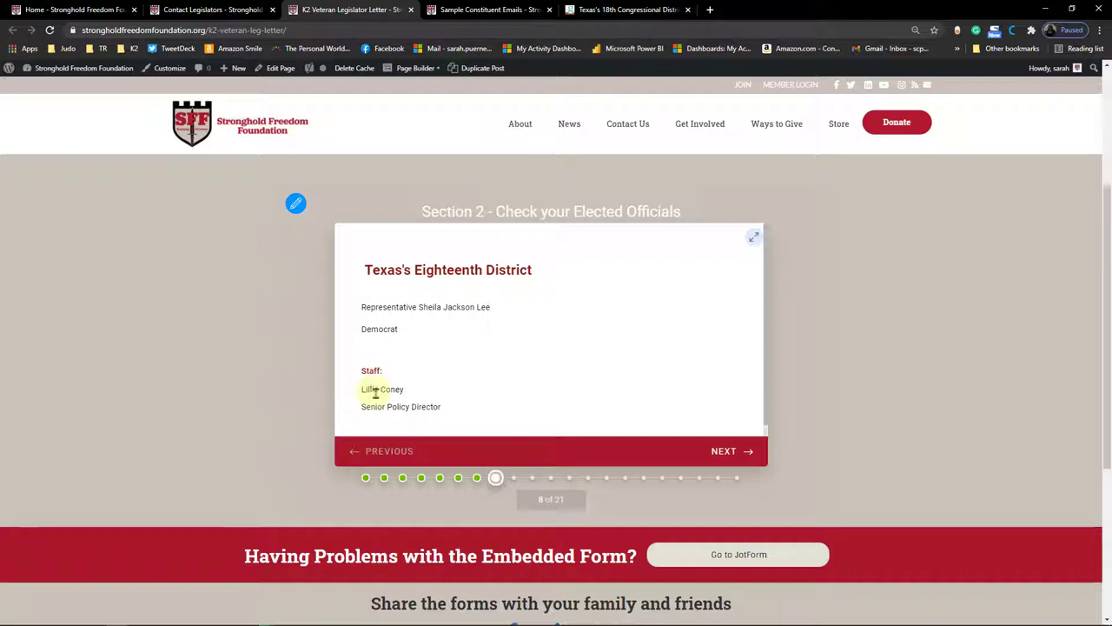
pyautogui.click(723, 450)
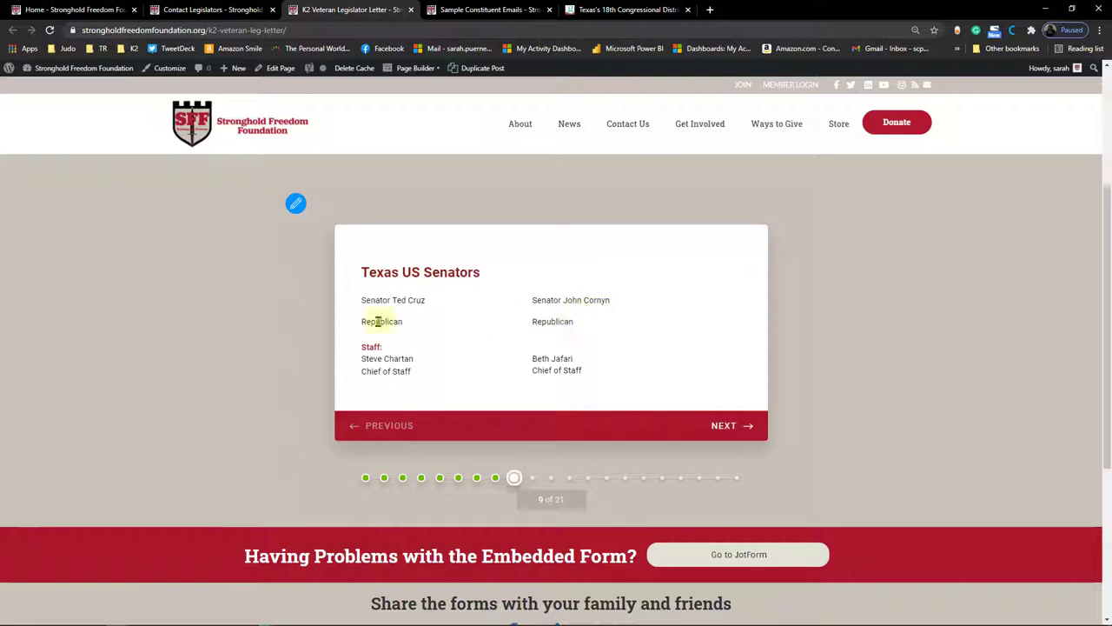
pyautogui.click(746, 425)
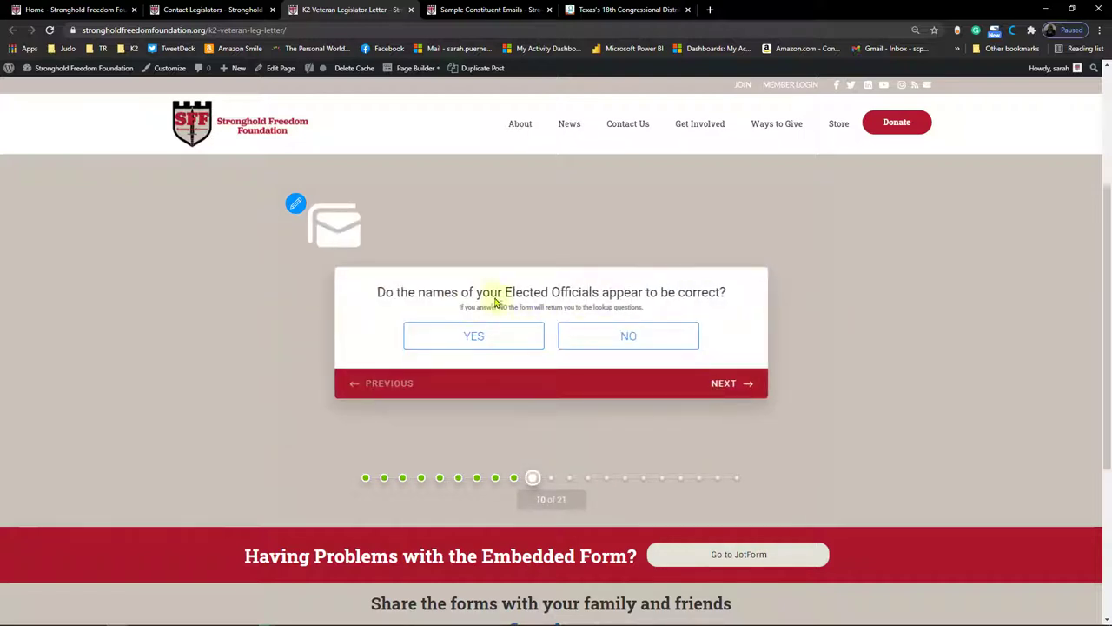
pyautogui.click(485, 327)
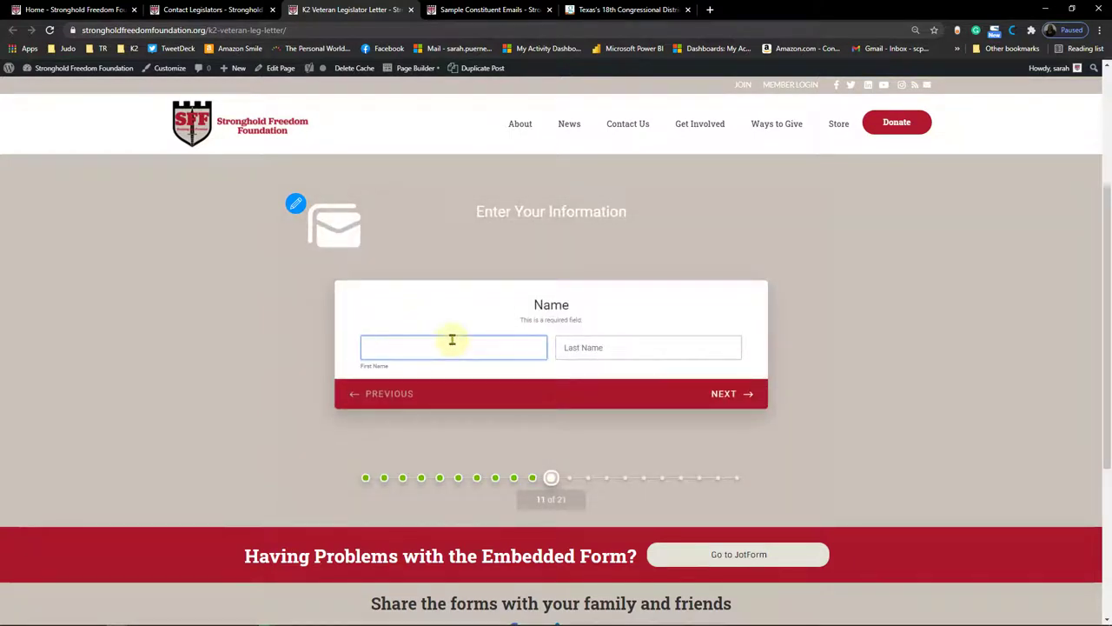
# Step: Enter the first and last name and continue to the address question
pyautogui.write('John')
pyautogui.press('Tab')
pyautogui.write('Doe')
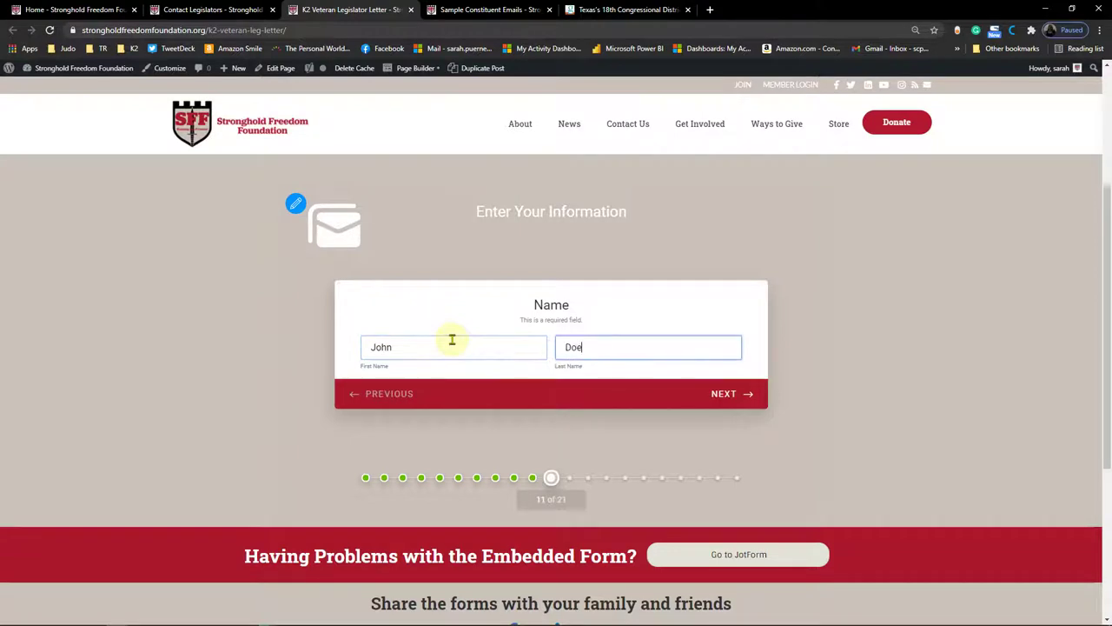
pyautogui.click(721, 391)
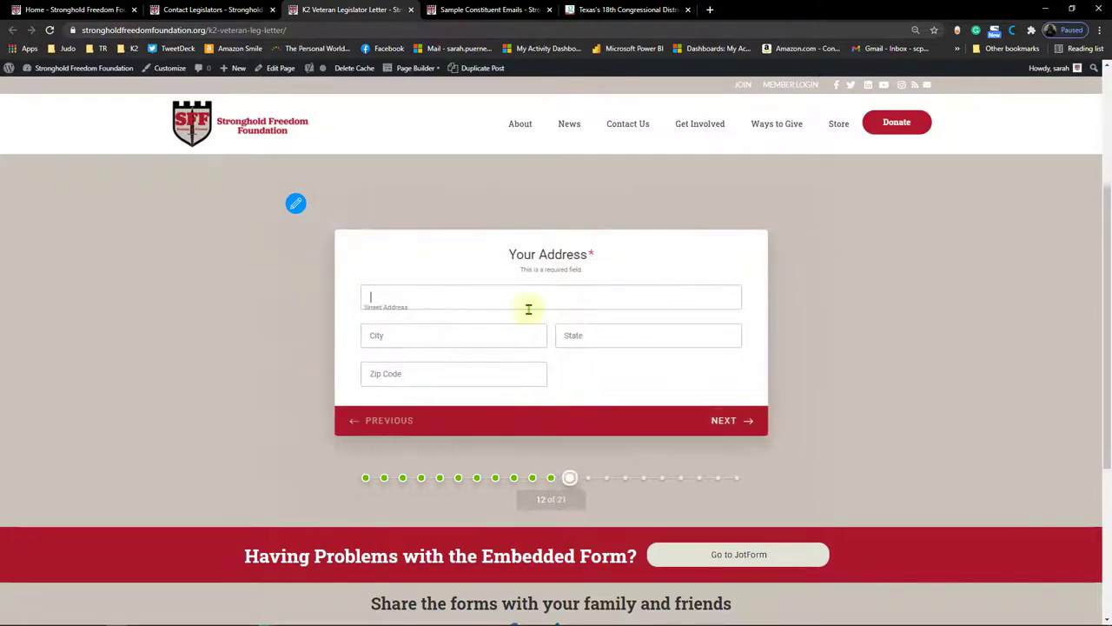
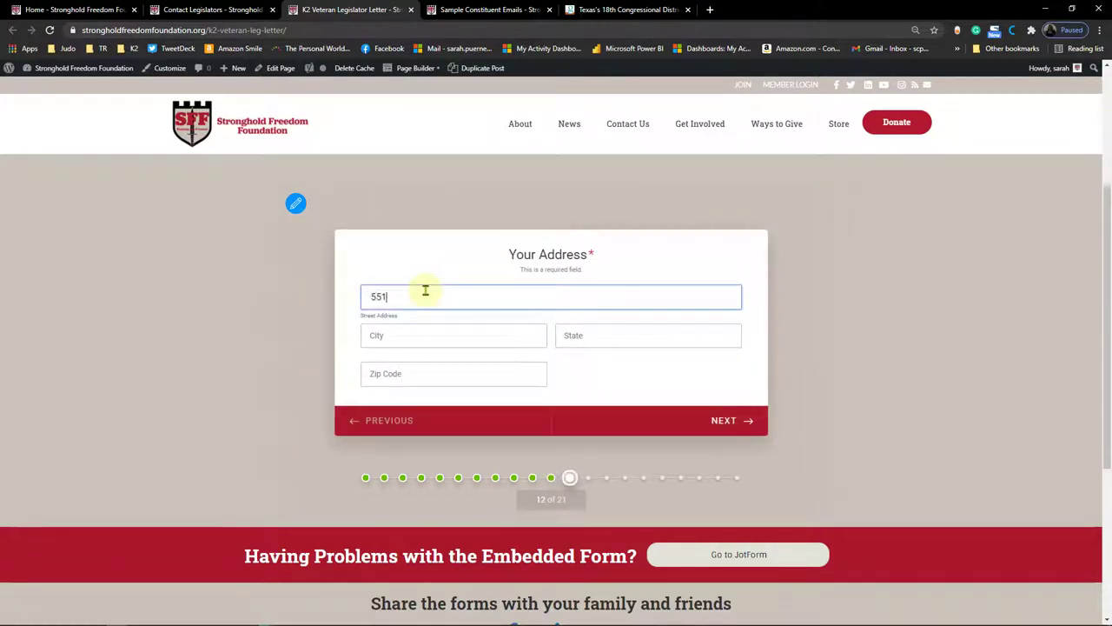
# Step: Fill in the street address, city Houston, state TX and the ZIP code
pyautogui.press('Tab')
pyautogui.write('Hou')
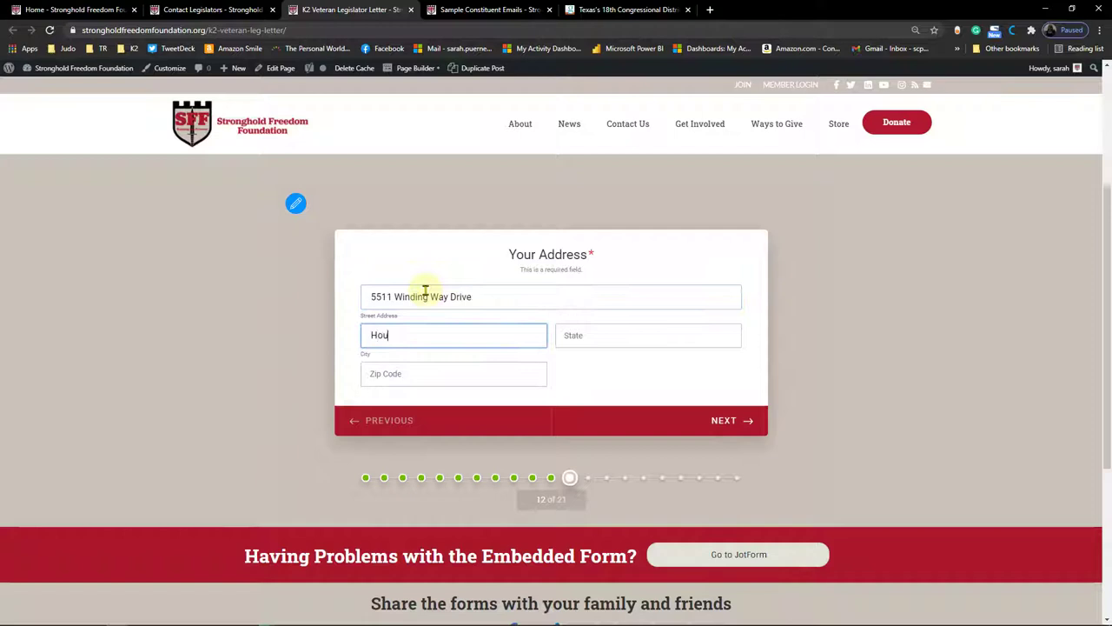
pyautogui.write('ston')
pyautogui.press('Tab')
pyautogui.write('TX')
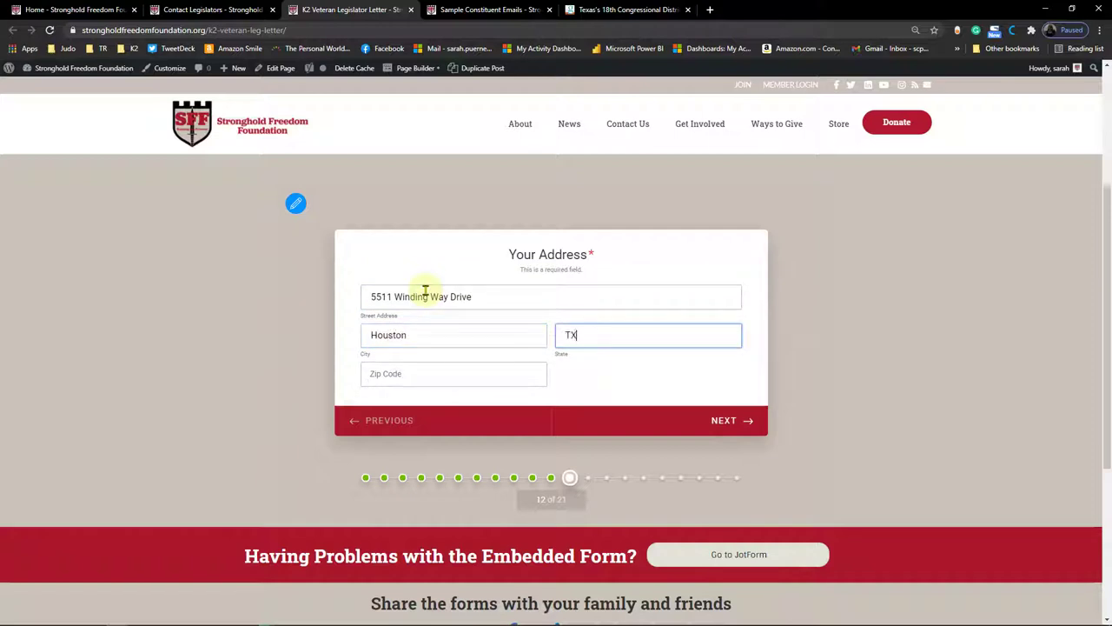
pyautogui.click(394, 370)
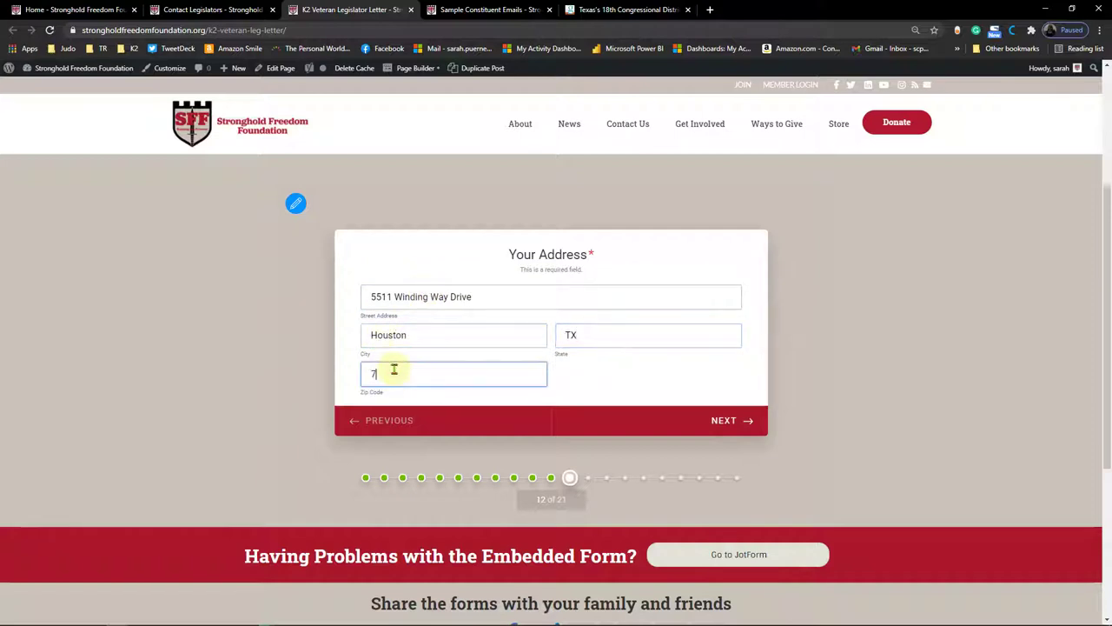
pyautogui.write('7528')
pyautogui.write('6')
# Step: Enter the phone number, correcting its last digit, then type the contact e-mail address
pyautogui.click(727, 420)
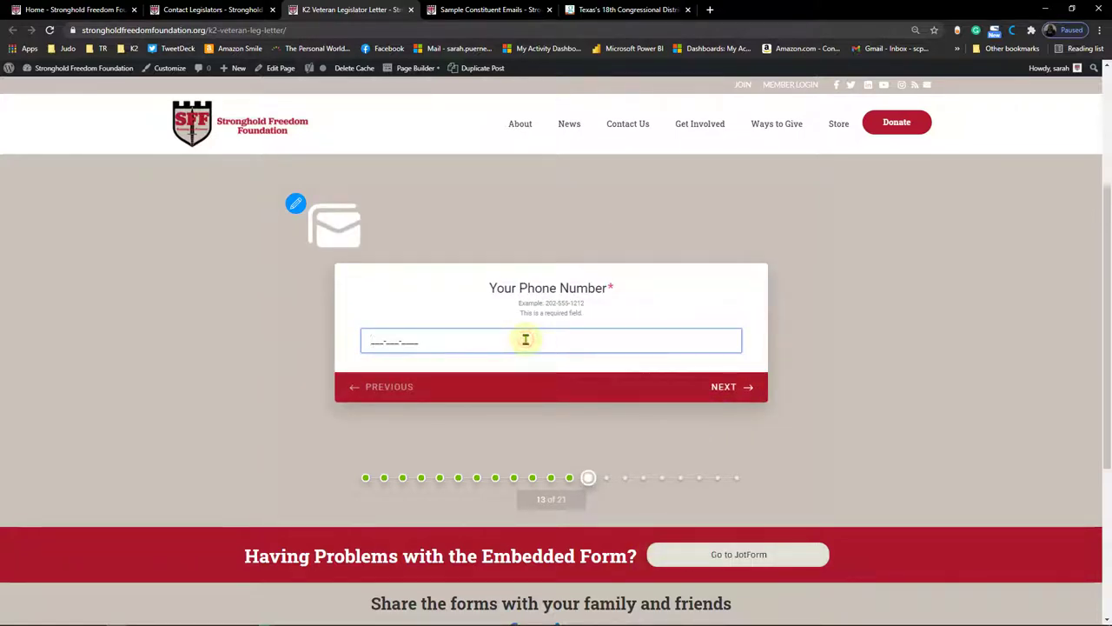
pyautogui.write('502-555-1211')
pyautogui.press('BackSpace')
pyautogui.click(738, 390)
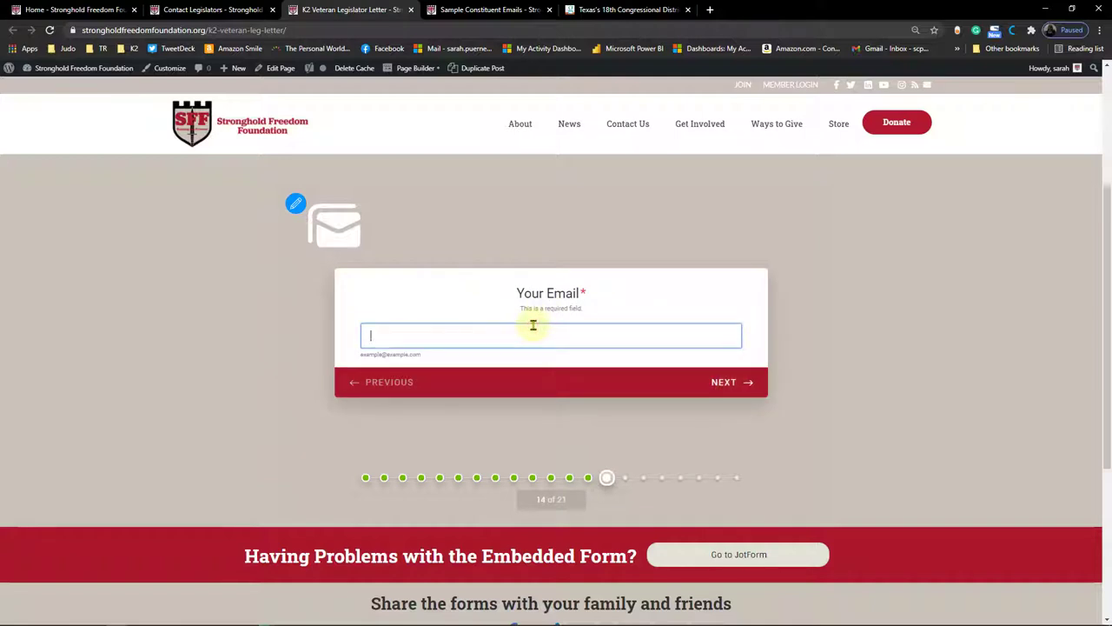
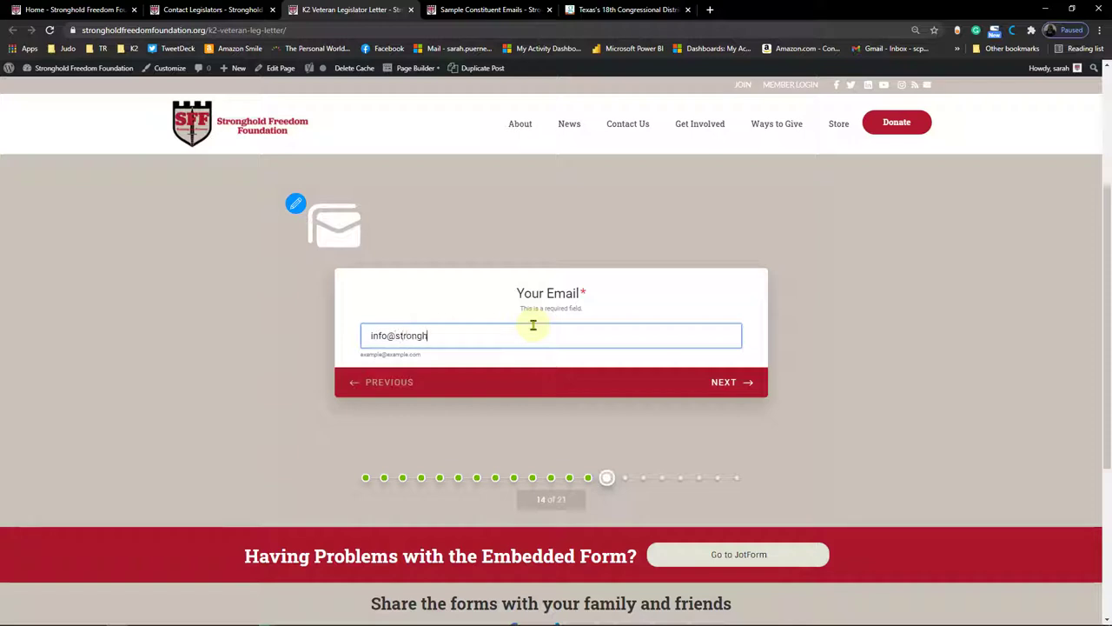
# Step: Enter 18 as the number of months spent at K2
pyautogui.click(741, 384)
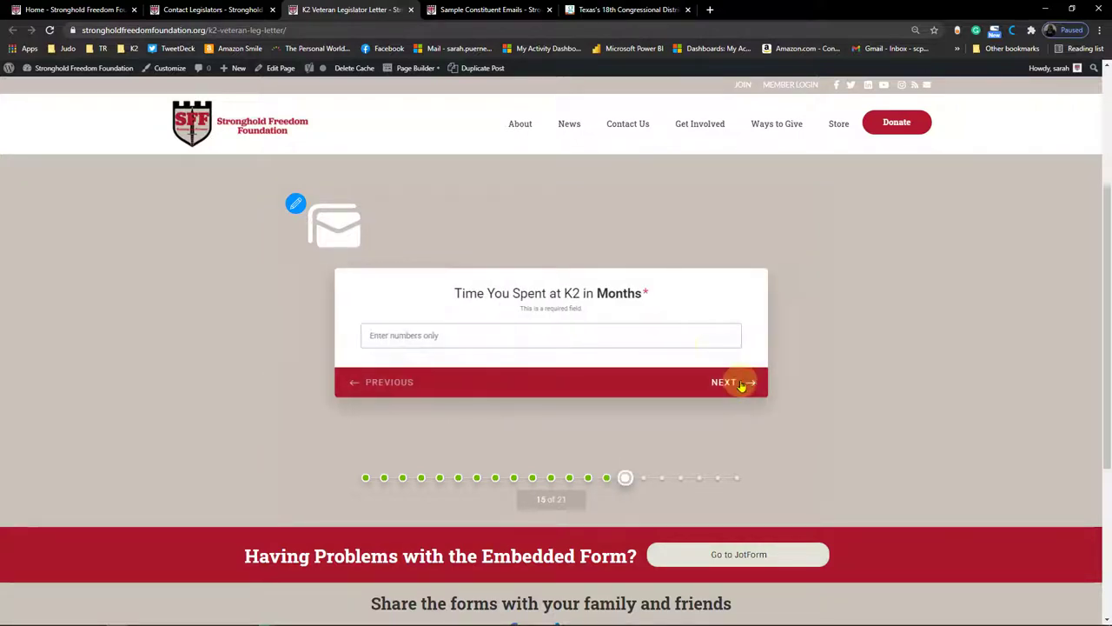
pyautogui.click(541, 327)
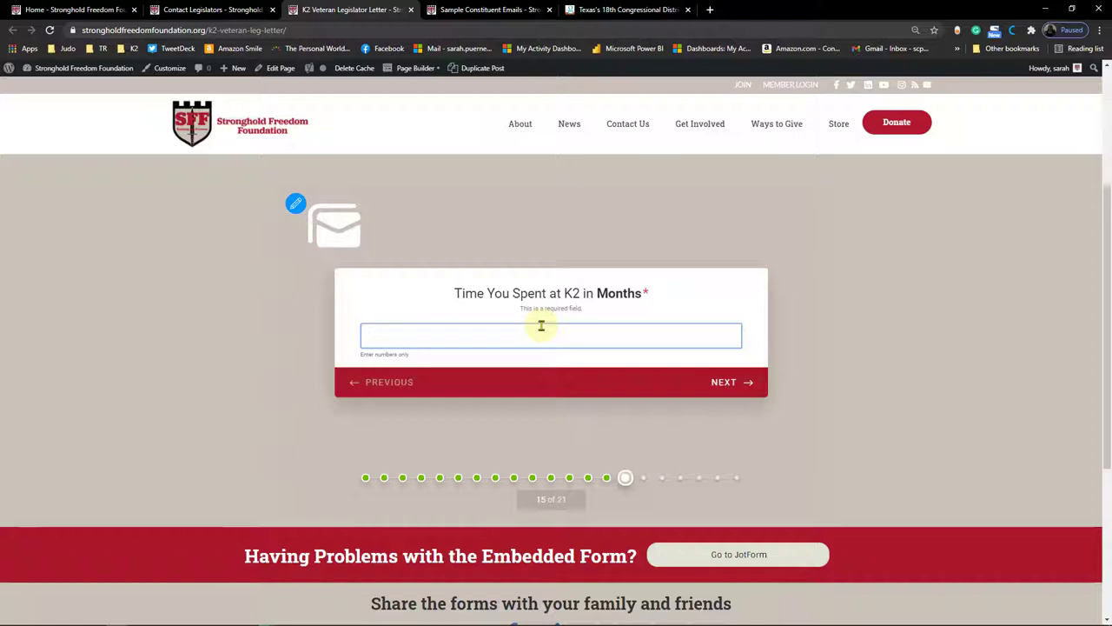
pyautogui.write('18')
# Step: Choose US Air Force from the Service Branch dropdown and continue
pyautogui.click(724, 383)
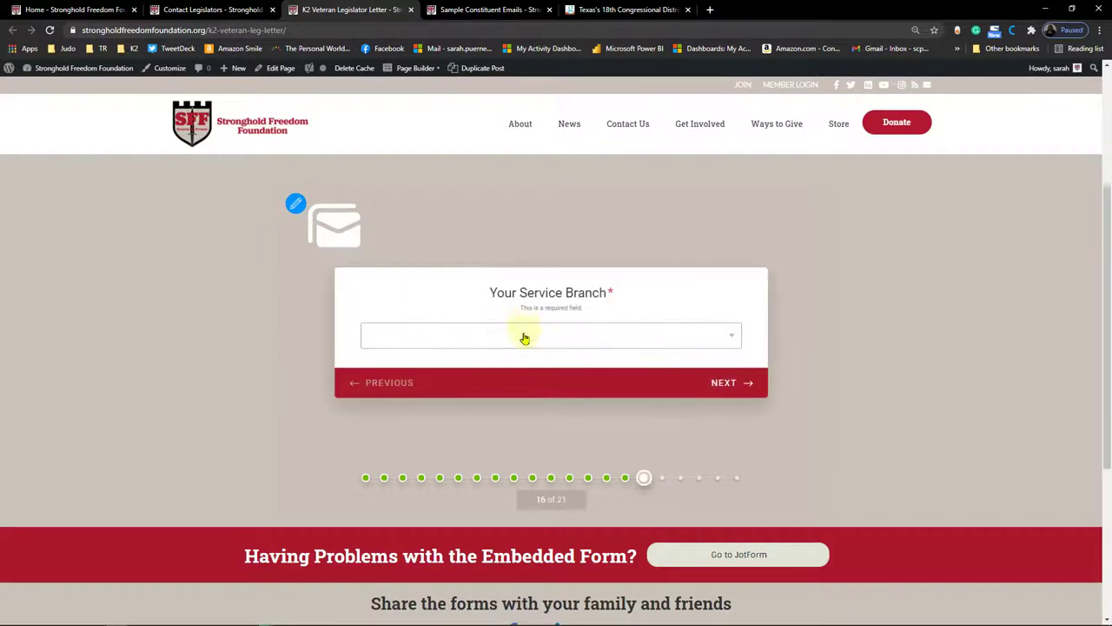
pyautogui.click(525, 338)
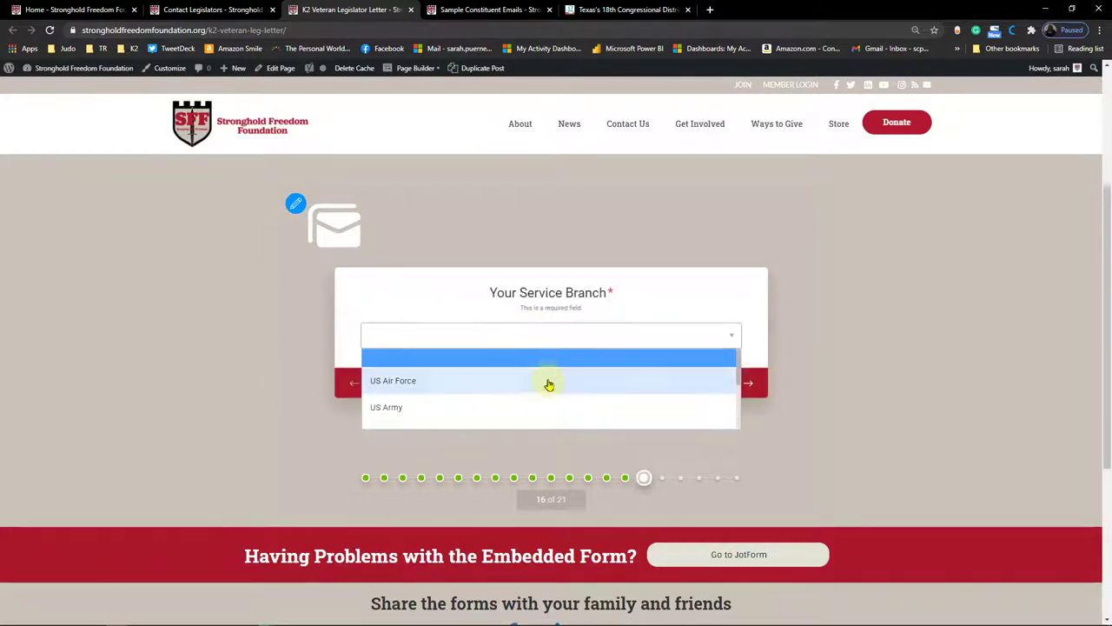
pyautogui.scroll(-4, 549, 384)
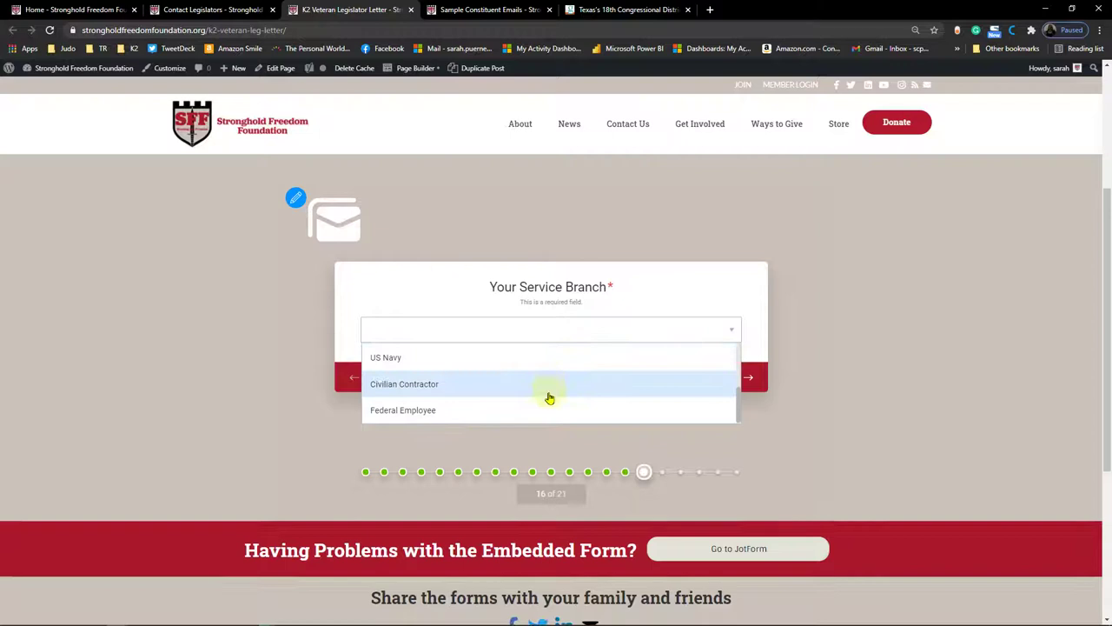
pyautogui.scroll(-1, 549, 397)
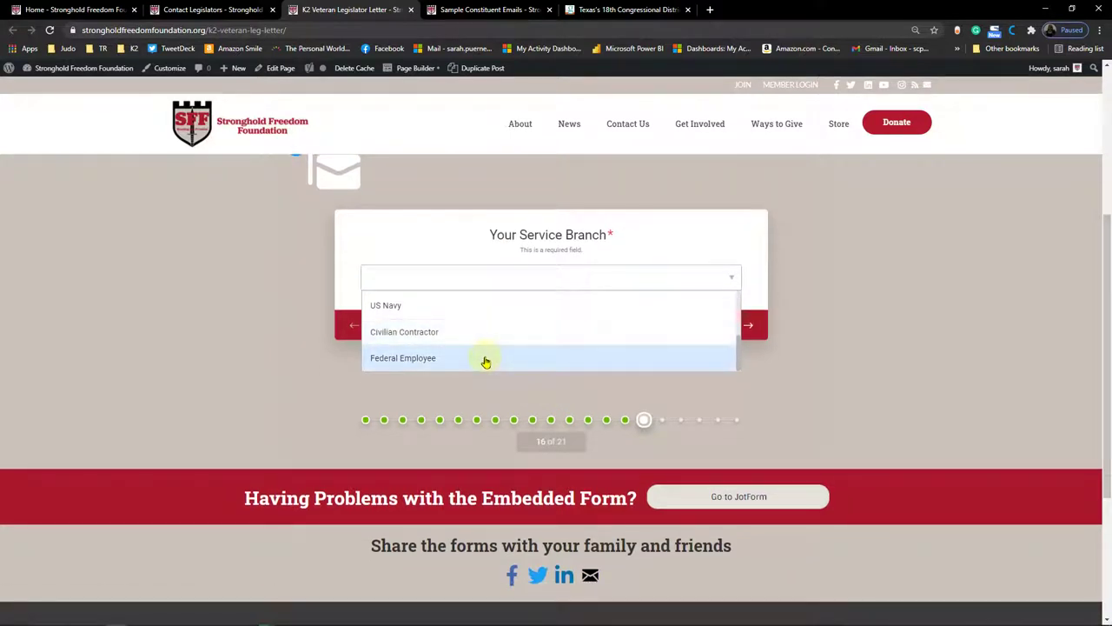
pyautogui.click(667, 252)
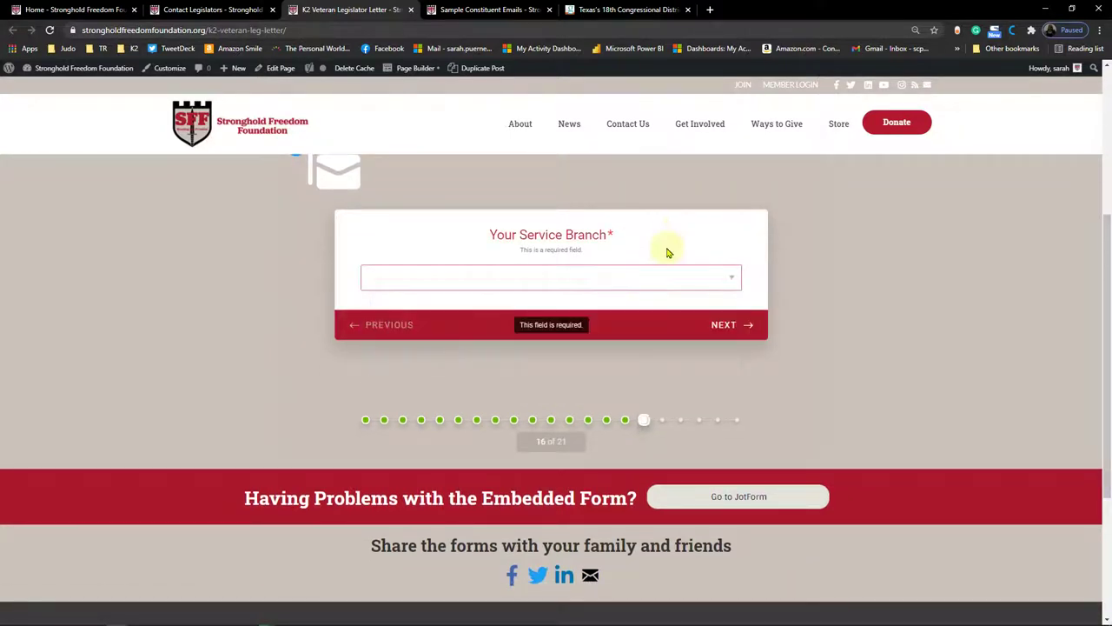
pyautogui.scroll(2, 667, 252)
pyautogui.click(653, 402)
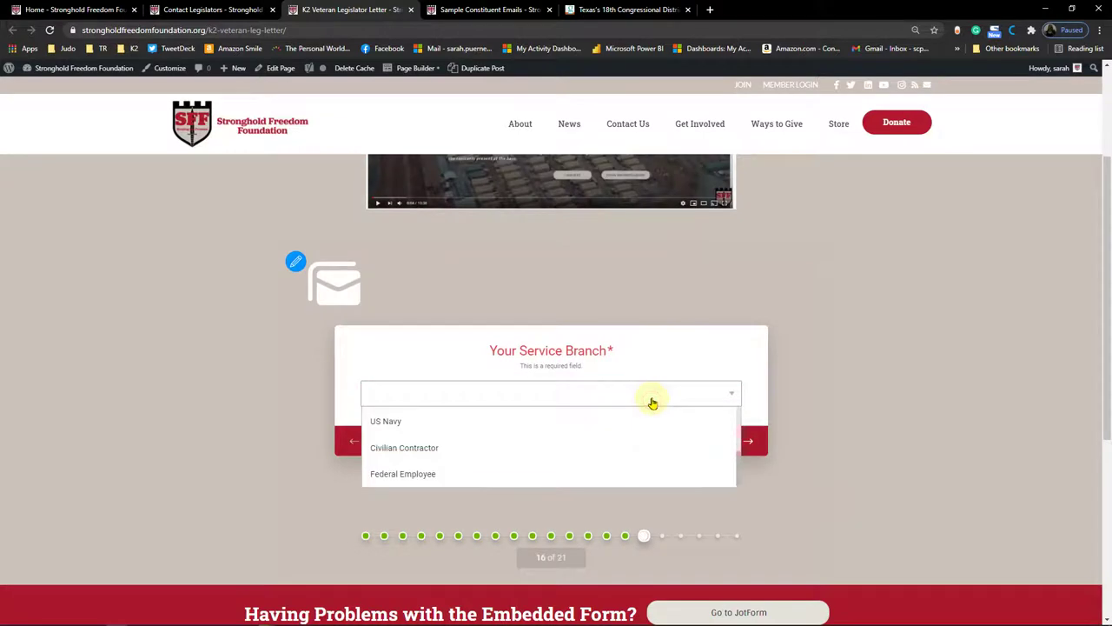
pyautogui.scroll(2, 616, 437)
pyautogui.click(588, 443)
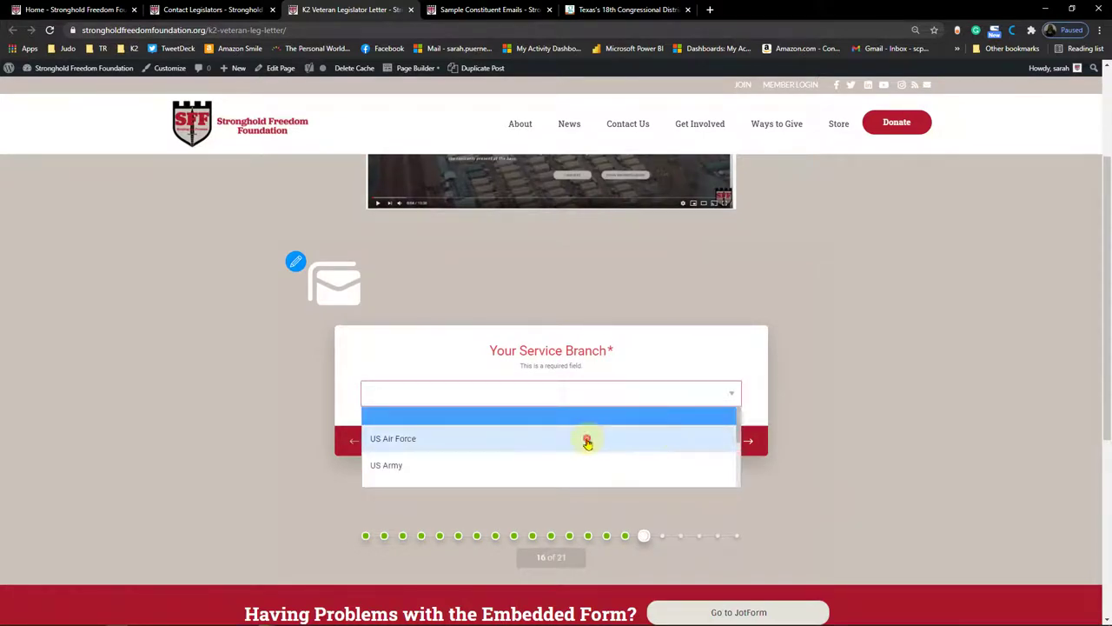
pyautogui.click(748, 441)
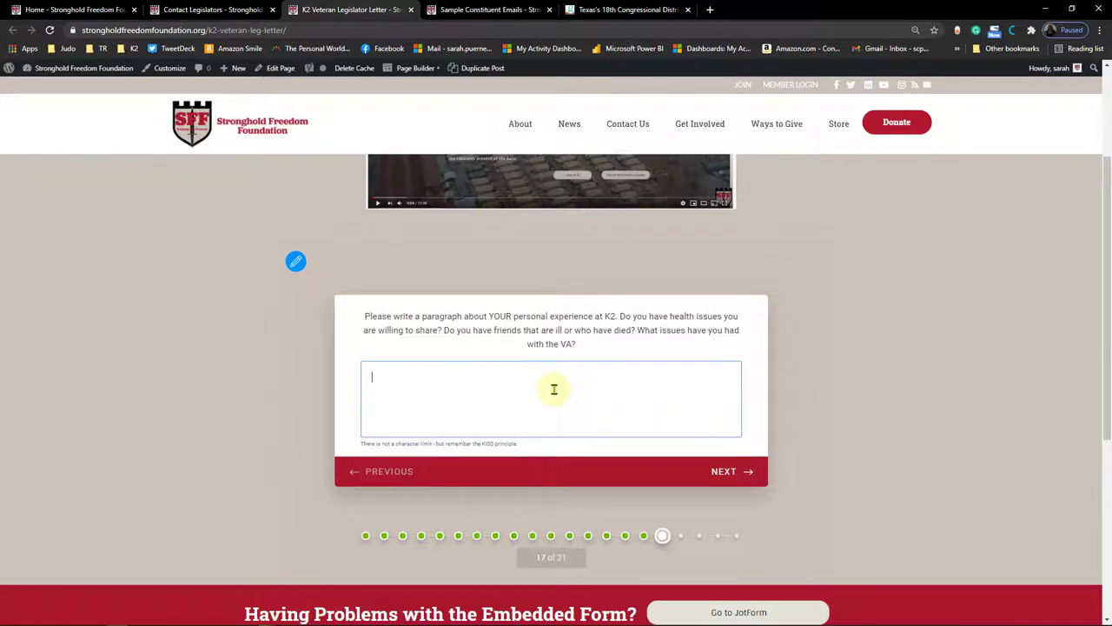
# Step: Type 'This is my paragraph' as the K2 experience answer
pyautogui.write('This is my paragraph')
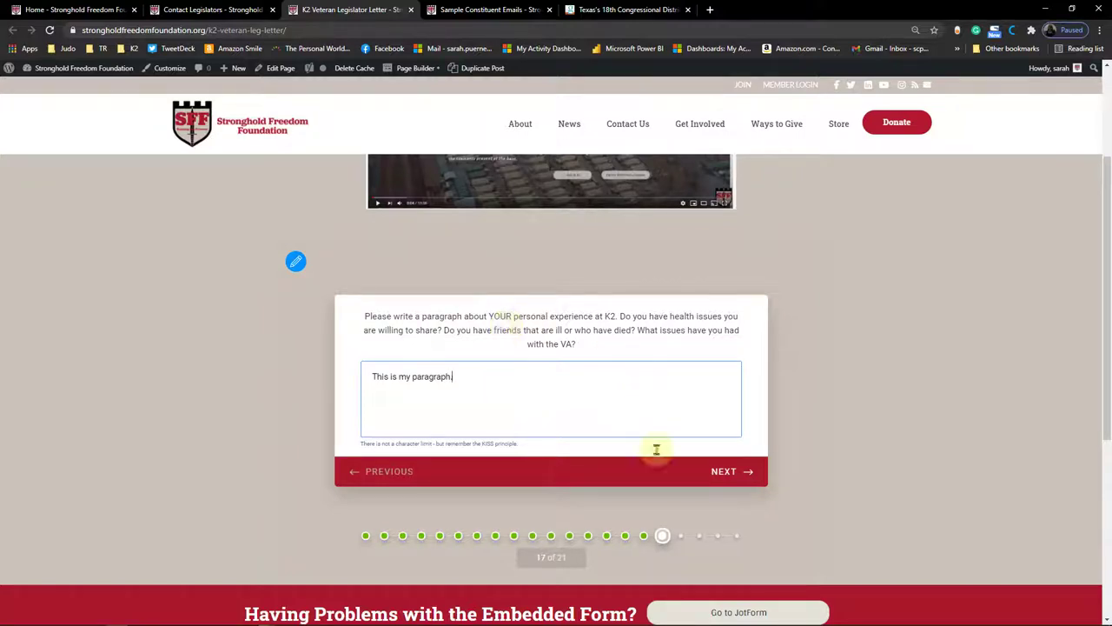
# Step: Enter the signer's full name and upload a K2 photo from the file browser
pyautogui.click(732, 470)
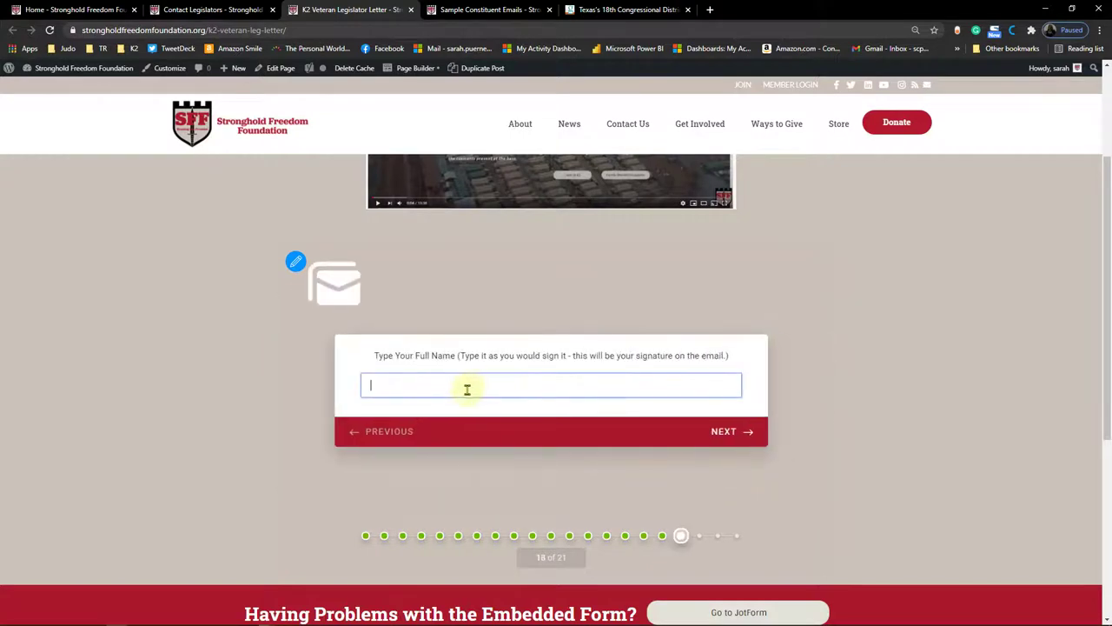
pyautogui.write('John R. Doe')
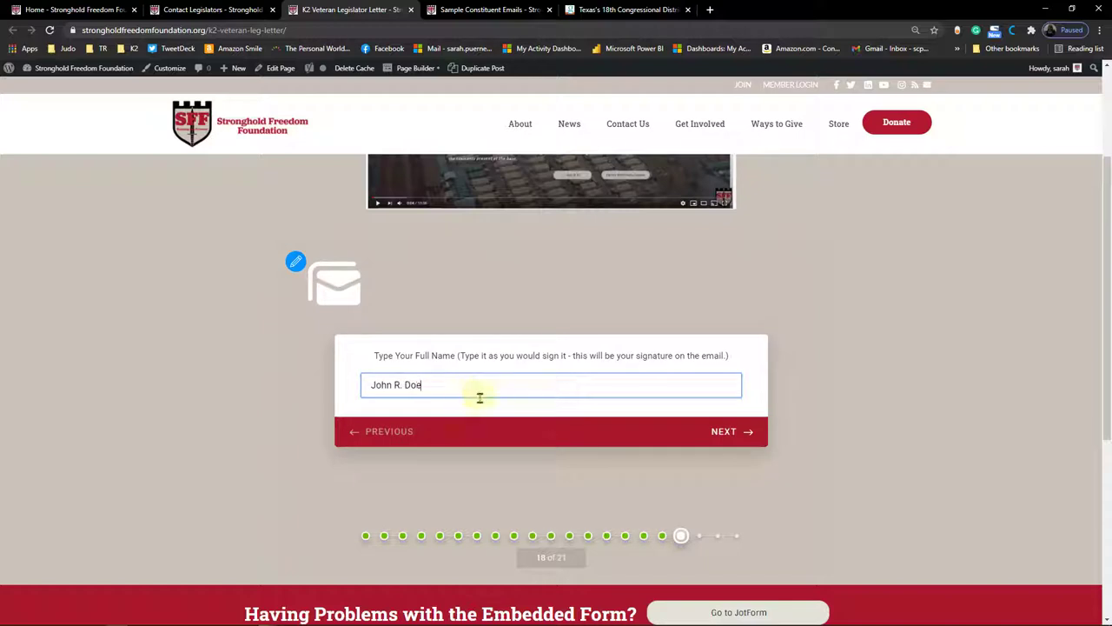
pyautogui.click(734, 431)
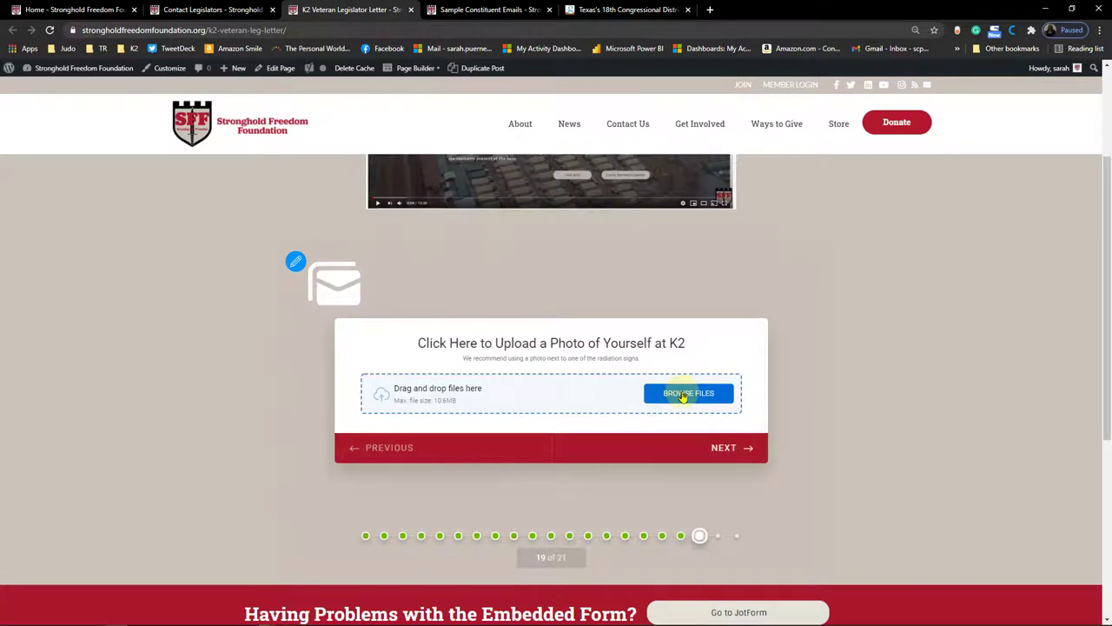
pyautogui.click(685, 397)
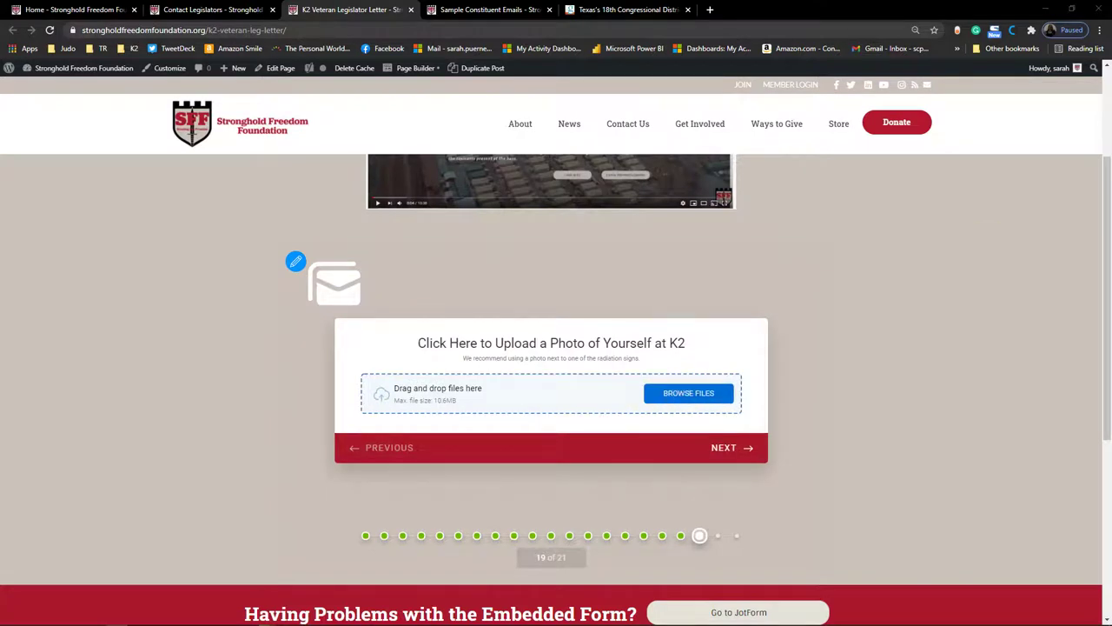
pyautogui.press('Return')
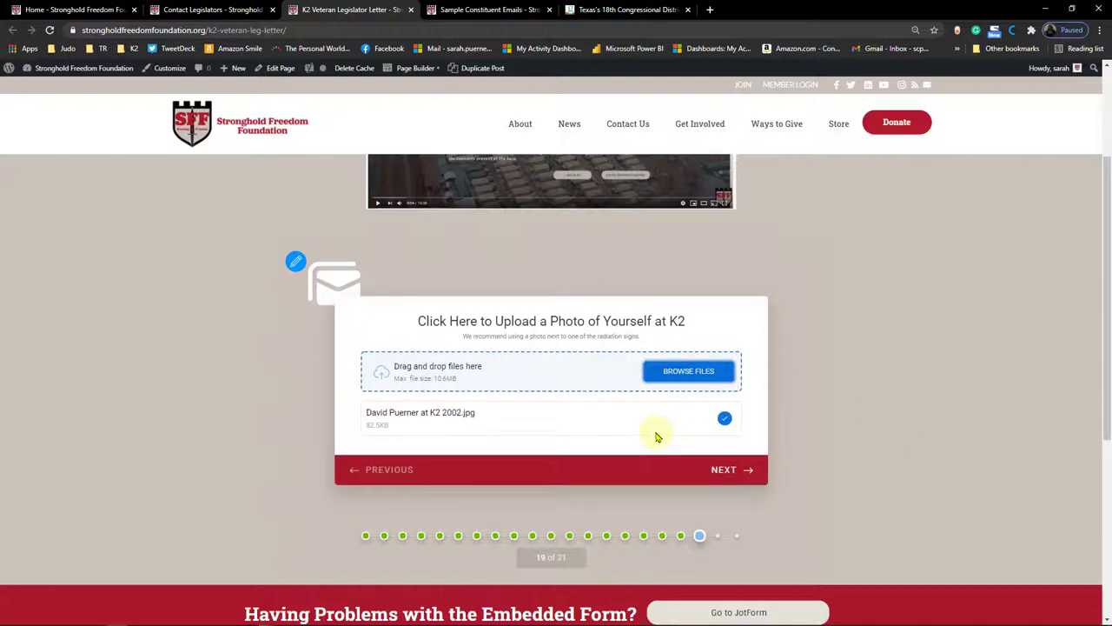
pyautogui.click(726, 469)
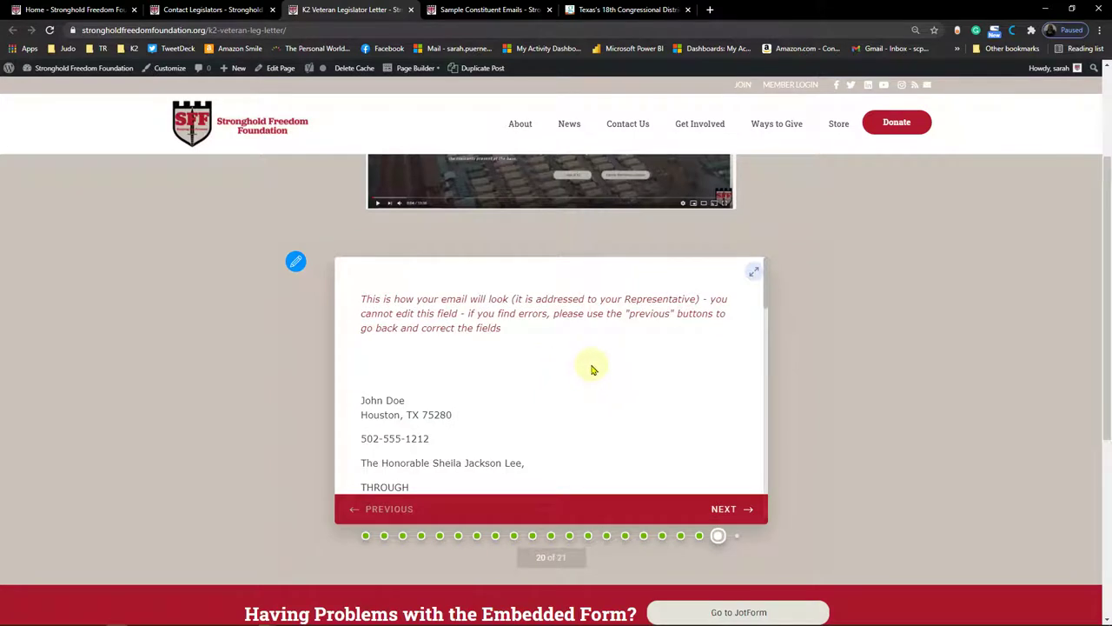
pyautogui.scroll(-1, 591, 368)
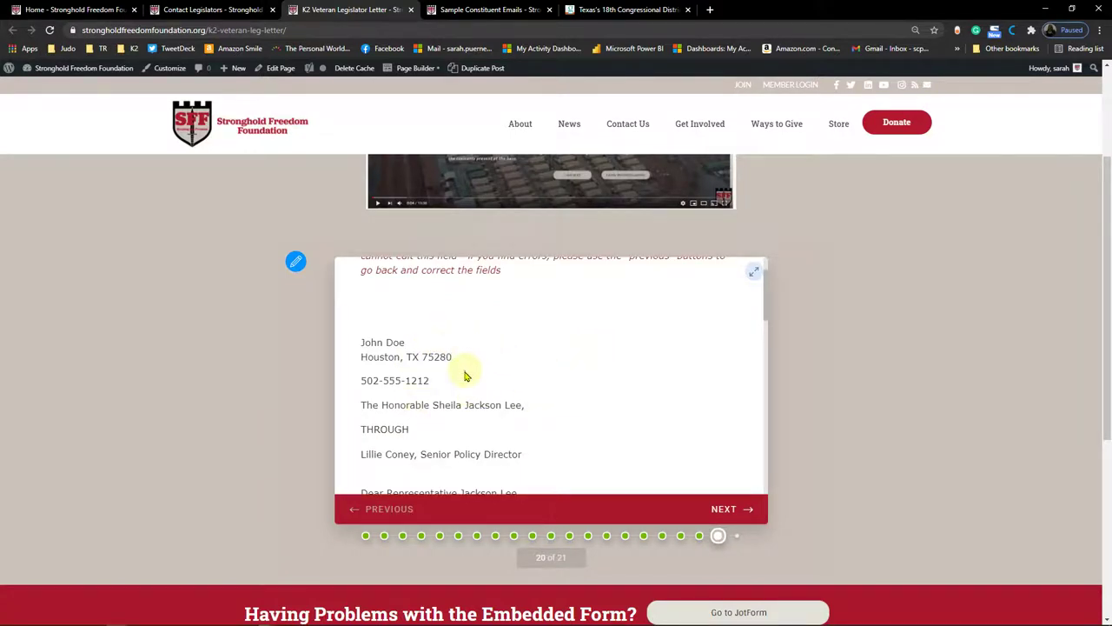
pyautogui.scroll(-2, 487, 382)
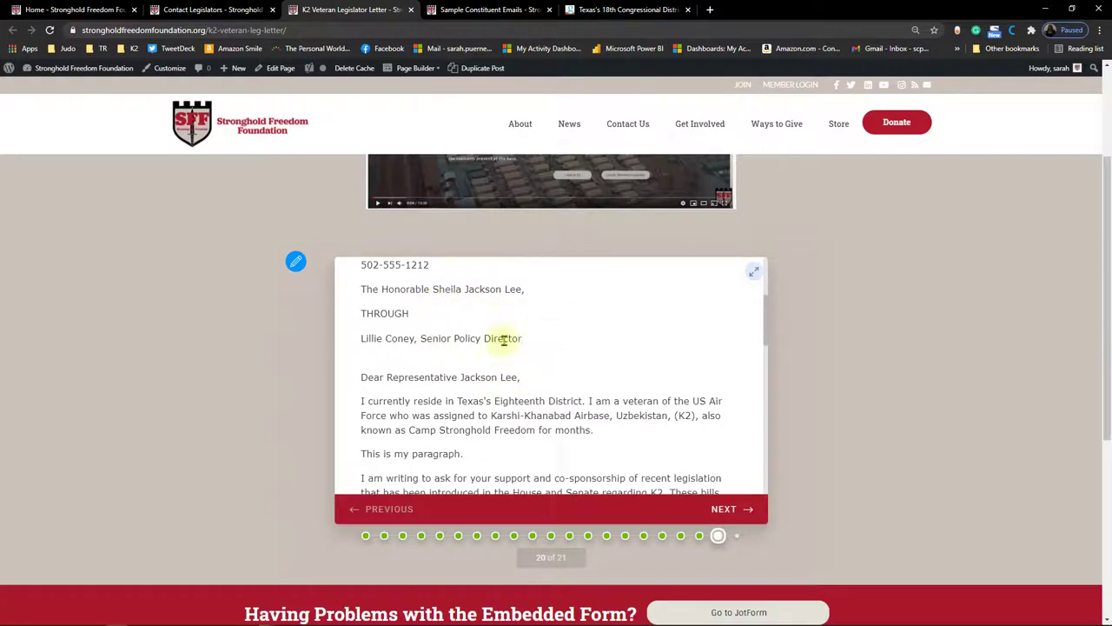
pyautogui.scroll(-2, 398, 347)
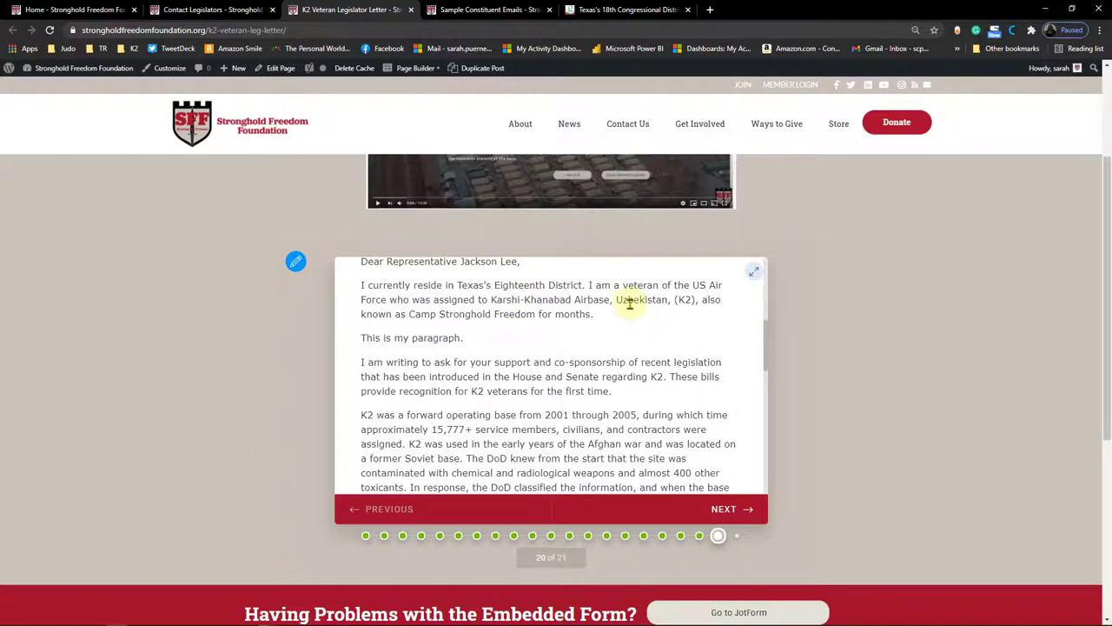
pyautogui.scroll(-1, 497, 344)
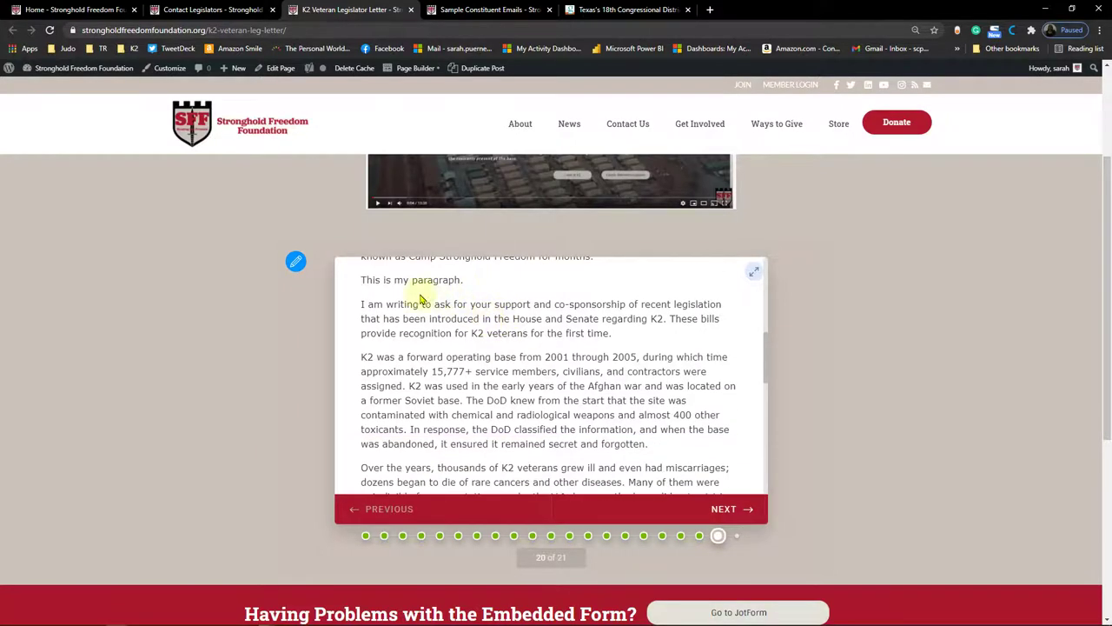
pyautogui.scroll(-1, 643, 355)
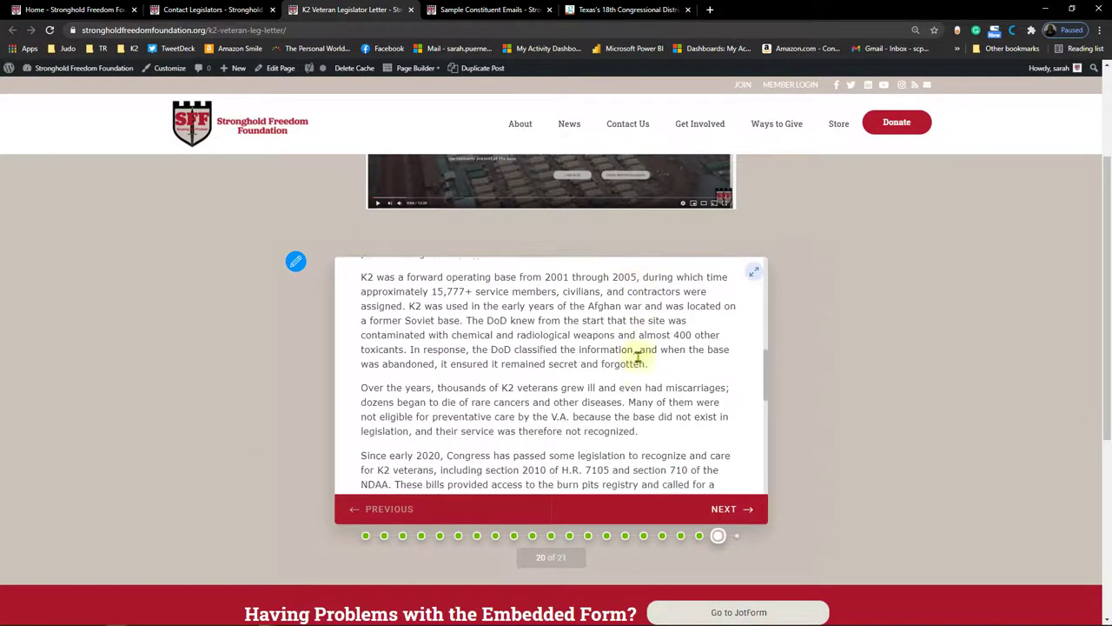
pyautogui.scroll(-6, 638, 358)
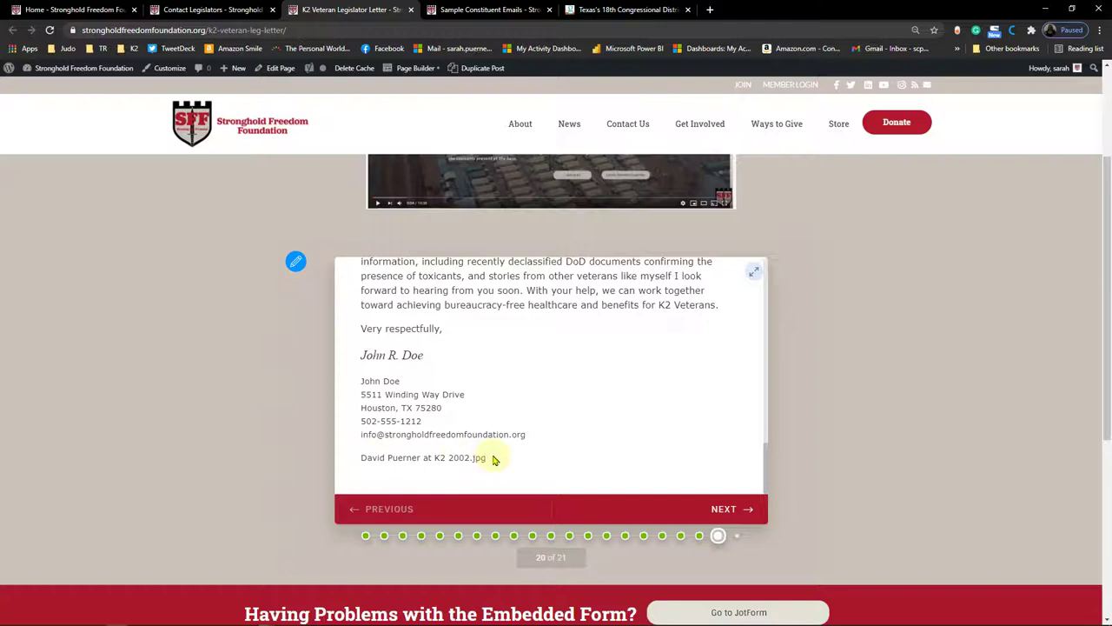
# Step: Advance to the final page and submit the K2 Veteran letter form
pyautogui.click(724, 511)
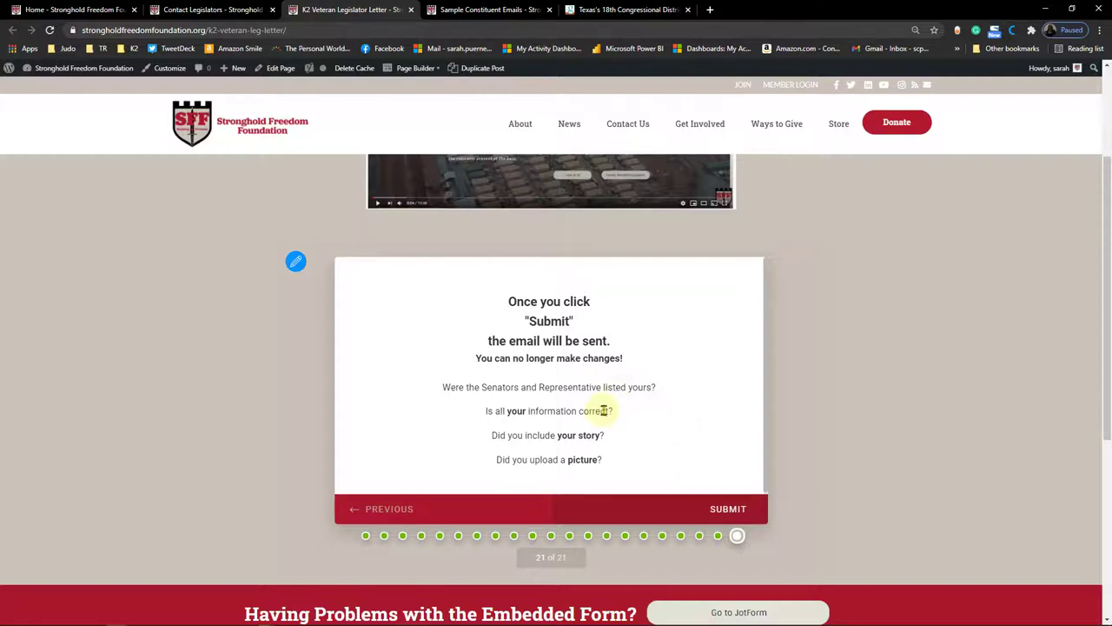
pyautogui.click(725, 509)
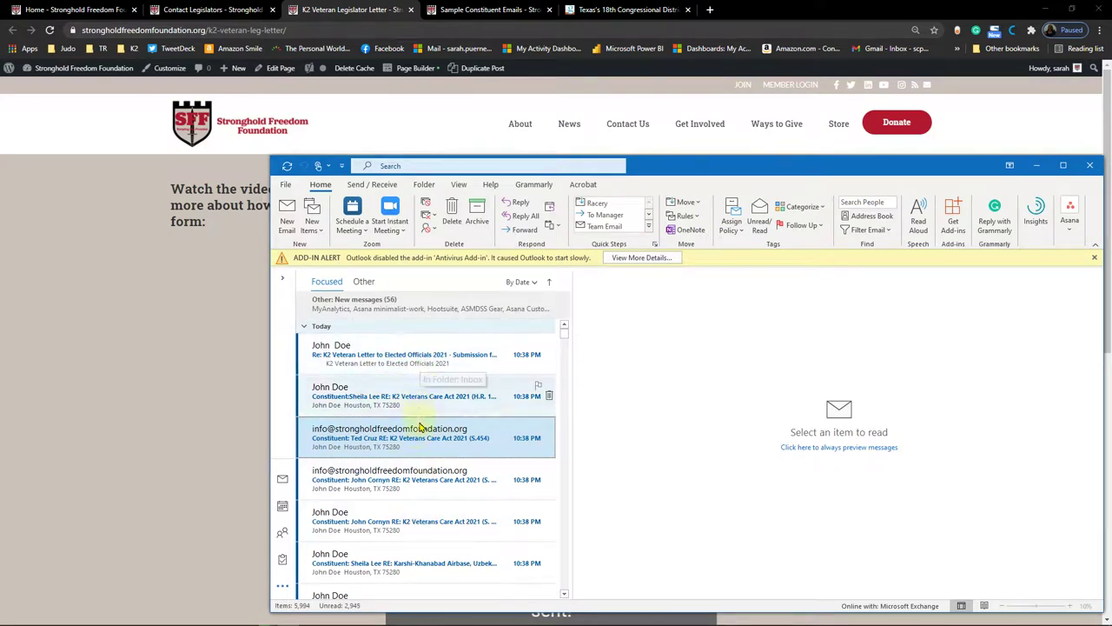
# Step: Open and read through the JotForm submission summary email, then close it
pyautogui.moveTo(657, 164); pyautogui.dragTo(624, 98)
pyautogui.scroll(-1, 425, 320)
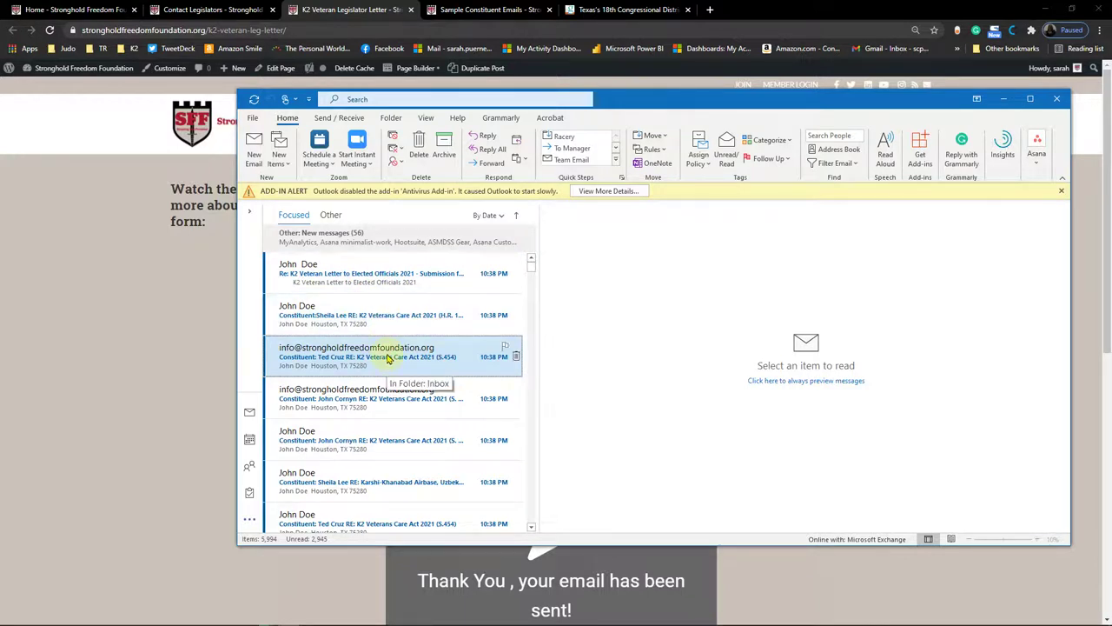
pyautogui.click(389, 275)
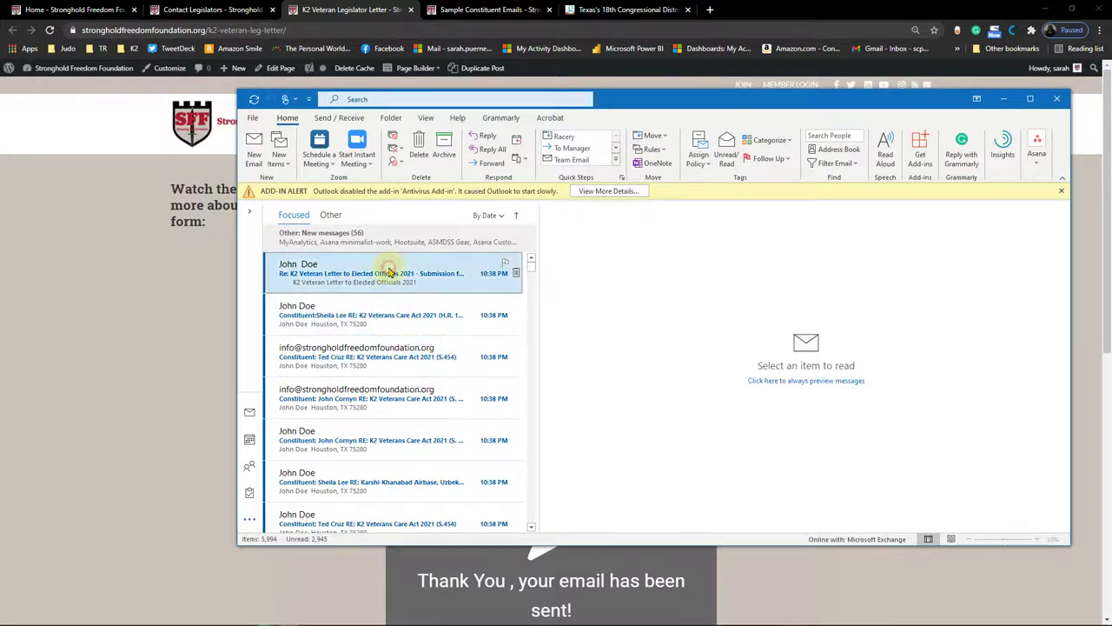
pyautogui.doubleClick(389, 274)
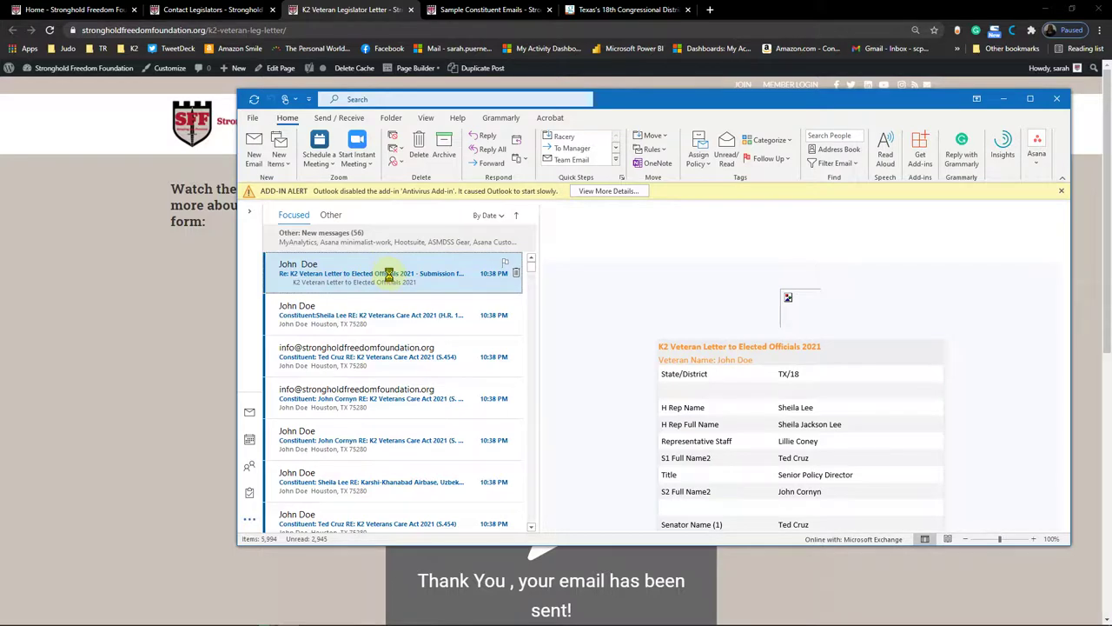
pyautogui.scroll(-5, 736, 357)
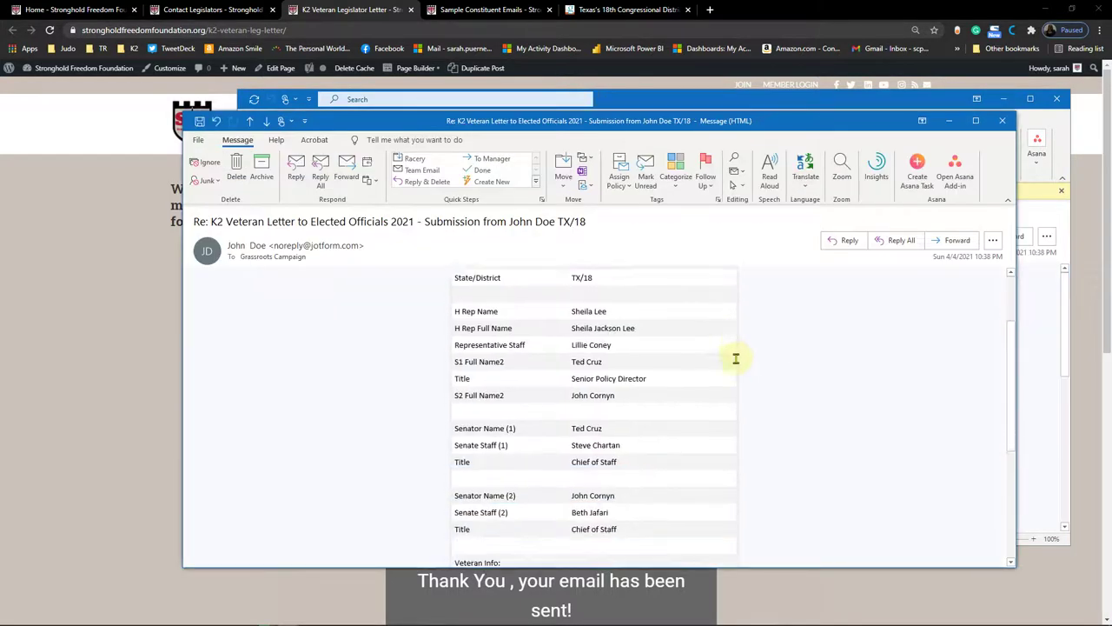
pyautogui.scroll(-3, 735, 357)
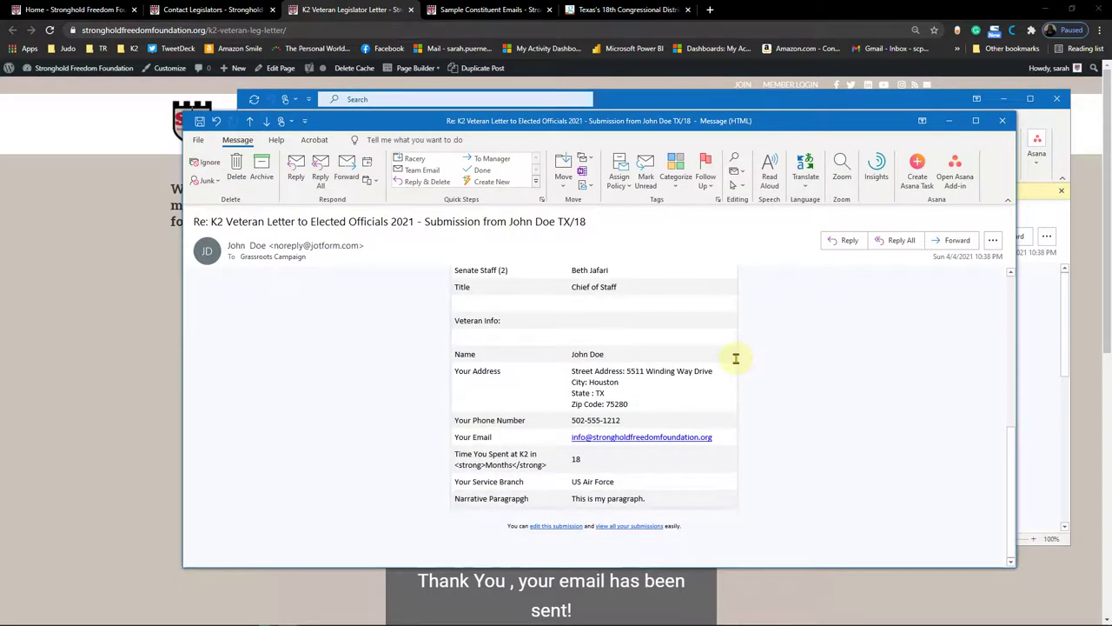
pyautogui.scroll(5, 735, 359)
pyautogui.scroll(2, 601, 272)
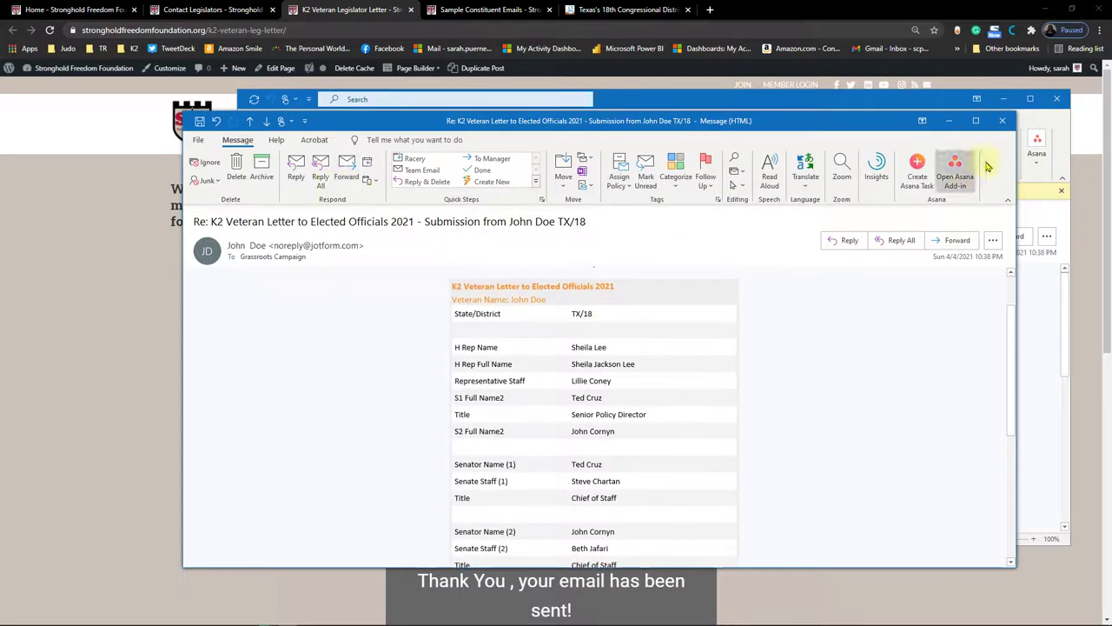
pyautogui.click(1002, 120)
# Step: Open the letter to the House representative and scroll through it
pyautogui.doubleClick(341, 318)
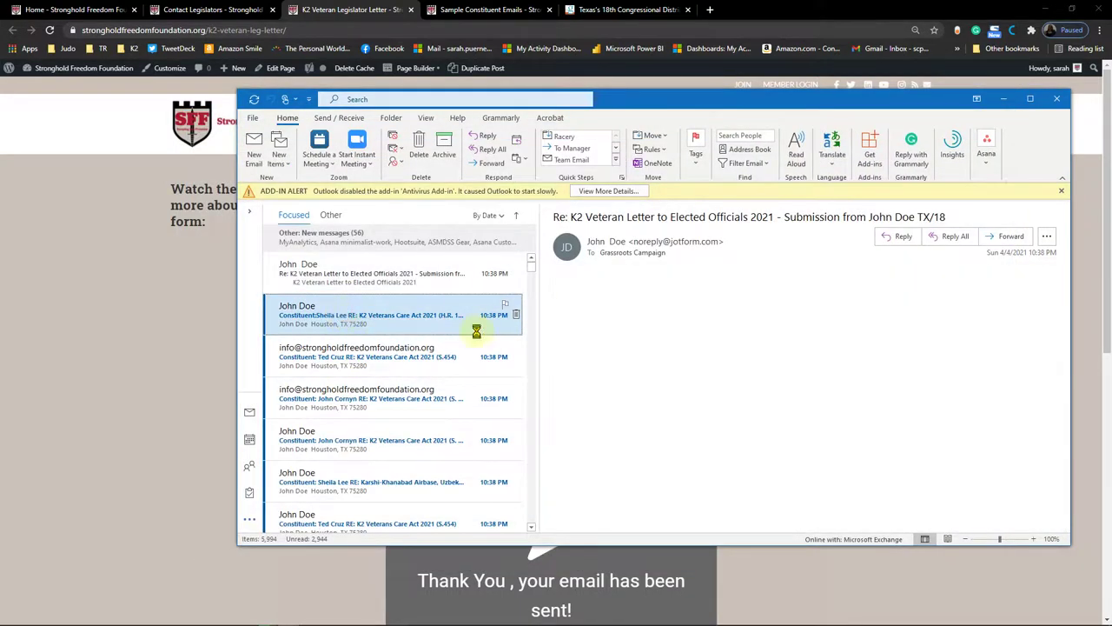
pyautogui.scroll(-1, 609, 362)
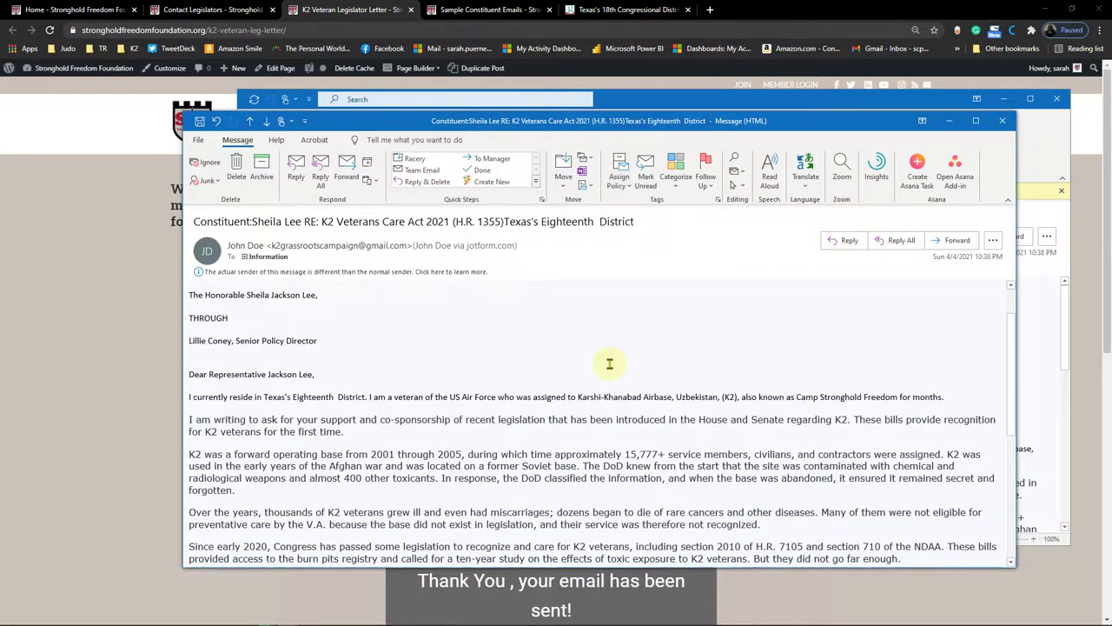
pyautogui.scroll(1, 609, 363)
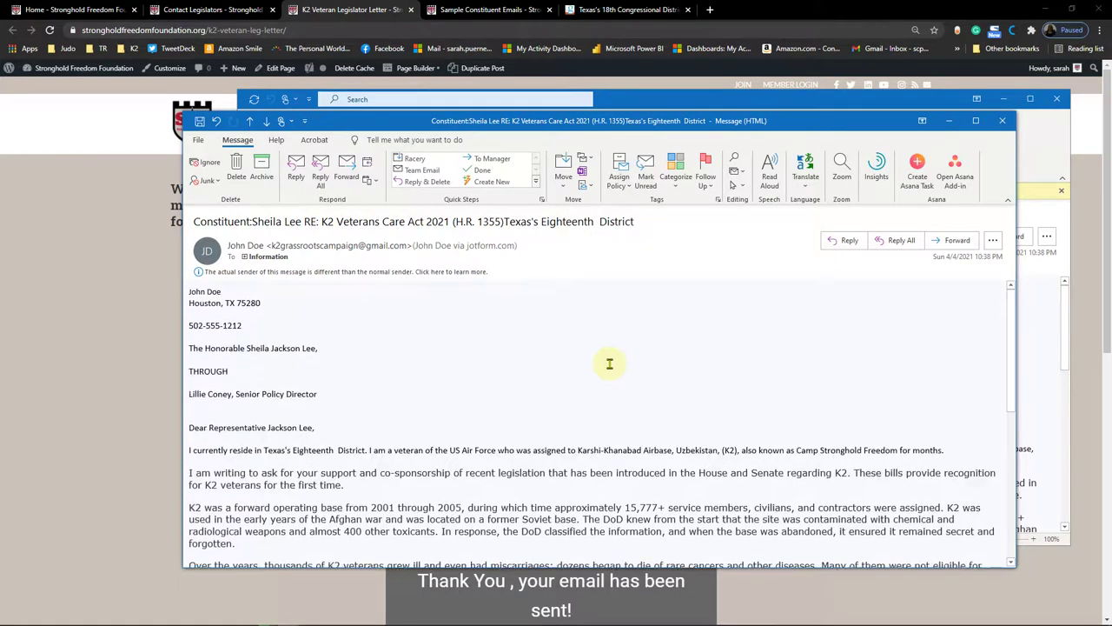
pyautogui.scroll(-2, 609, 363)
pyautogui.scroll(-5, 609, 363)
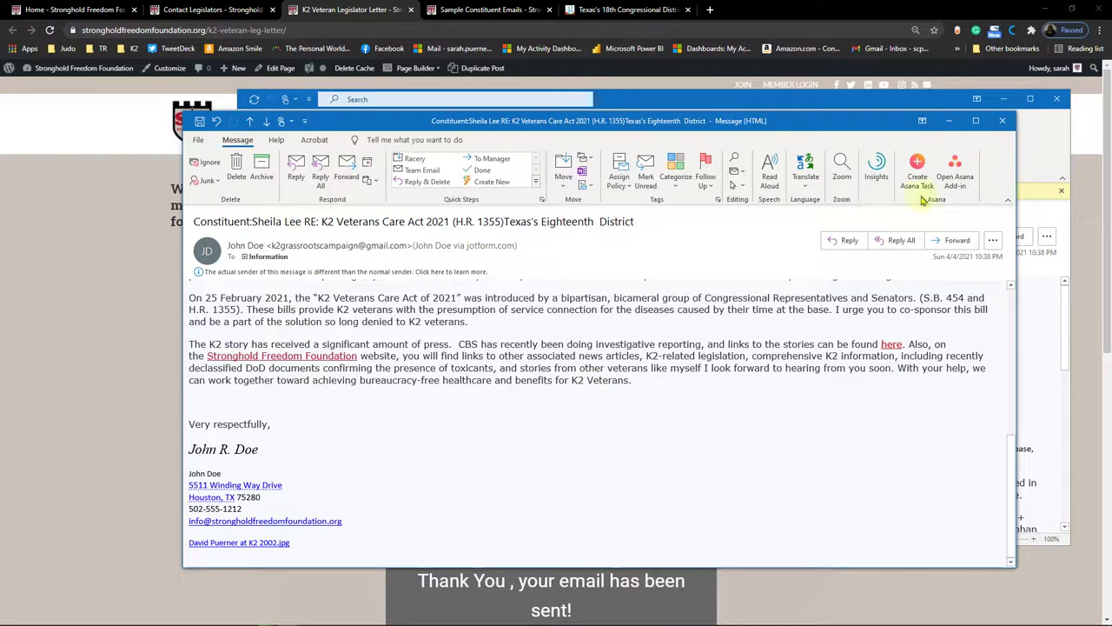
# Step: Close the representative's letter and read through the first senator's letter
pyautogui.click(1002, 121)
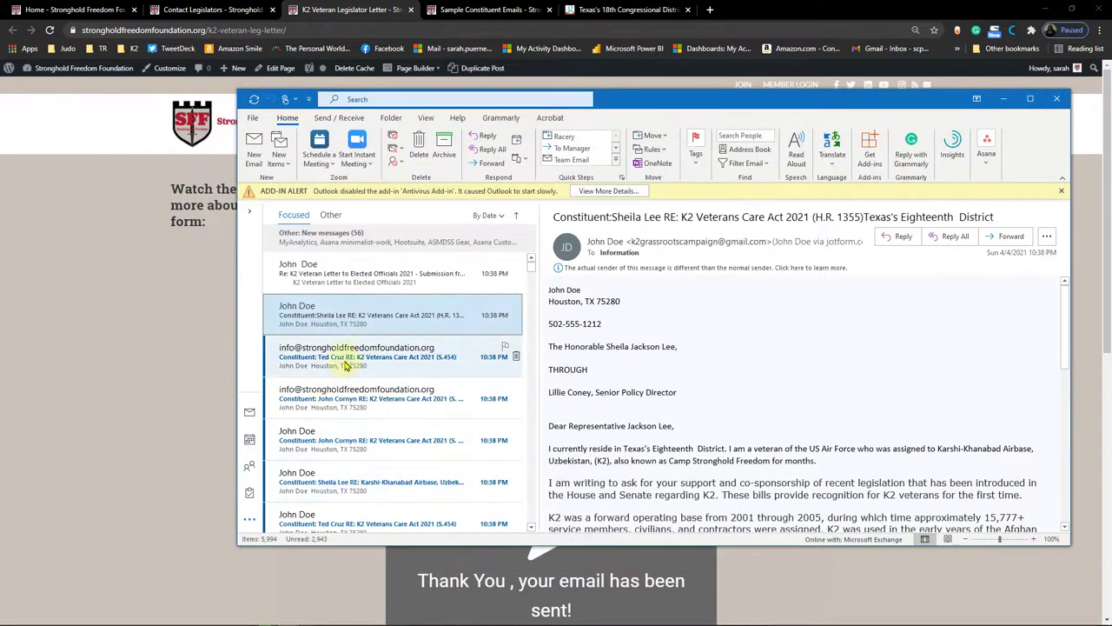
pyautogui.doubleClick(345, 367)
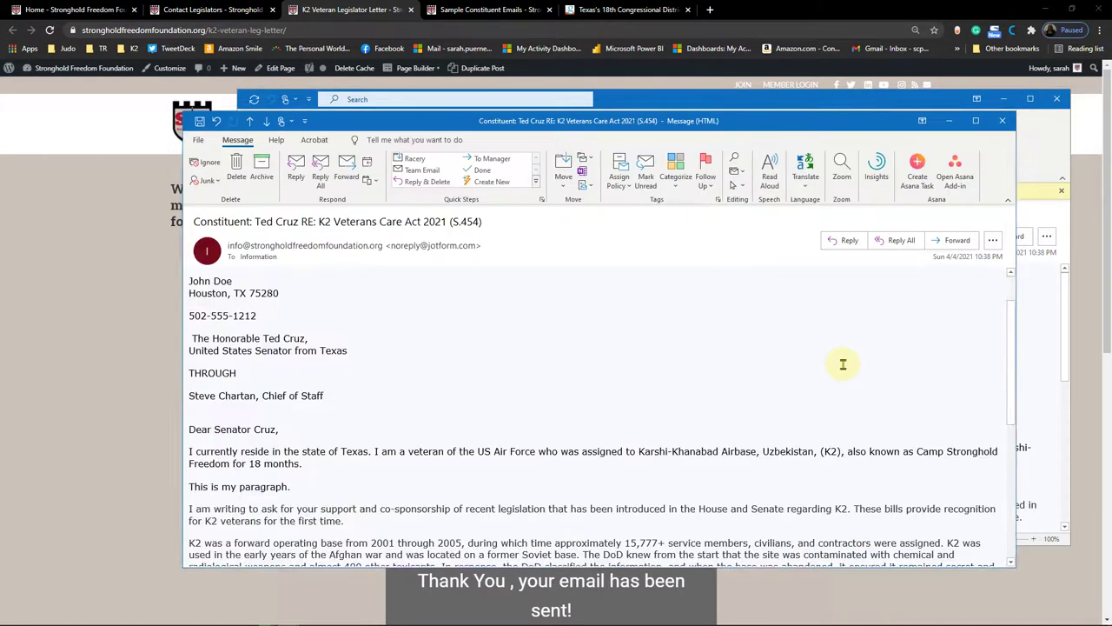
pyautogui.scroll(-2, 842, 365)
pyautogui.scroll(-9, 842, 365)
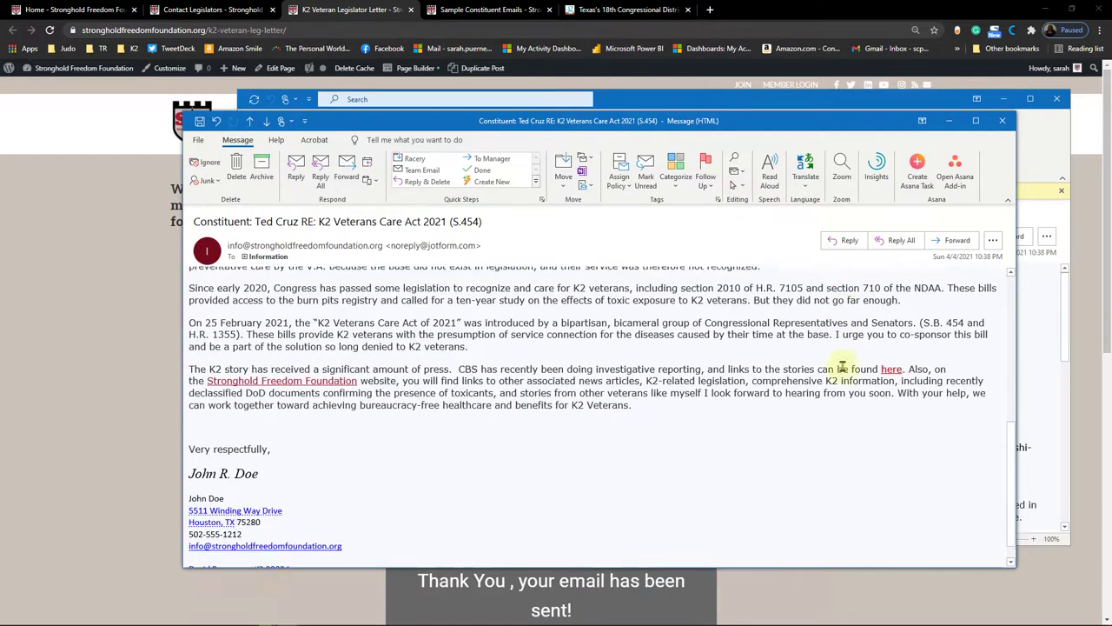
pyautogui.click(1002, 120)
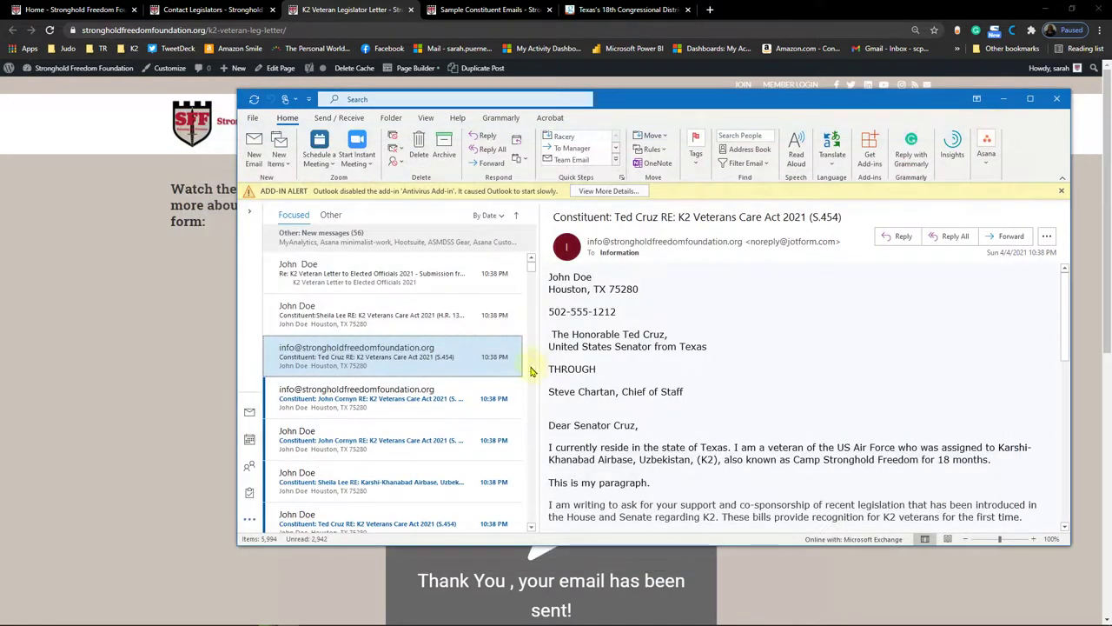
# Step: Read the second senator's letter, then close Outlook
pyautogui.doubleClick(376, 405)
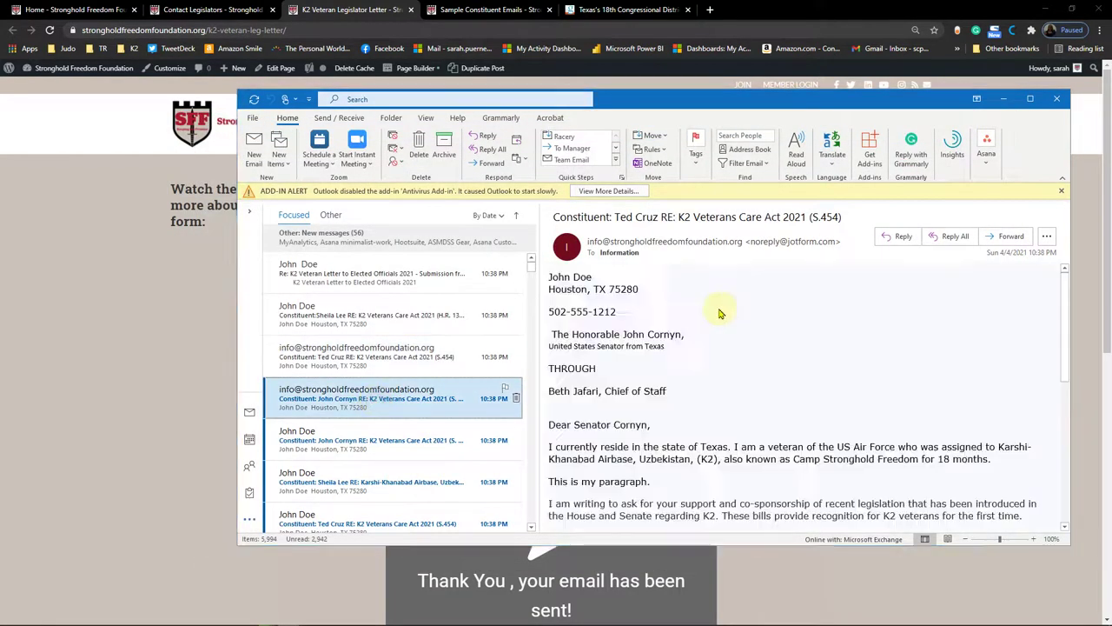
pyautogui.scroll(-8, 648, 353)
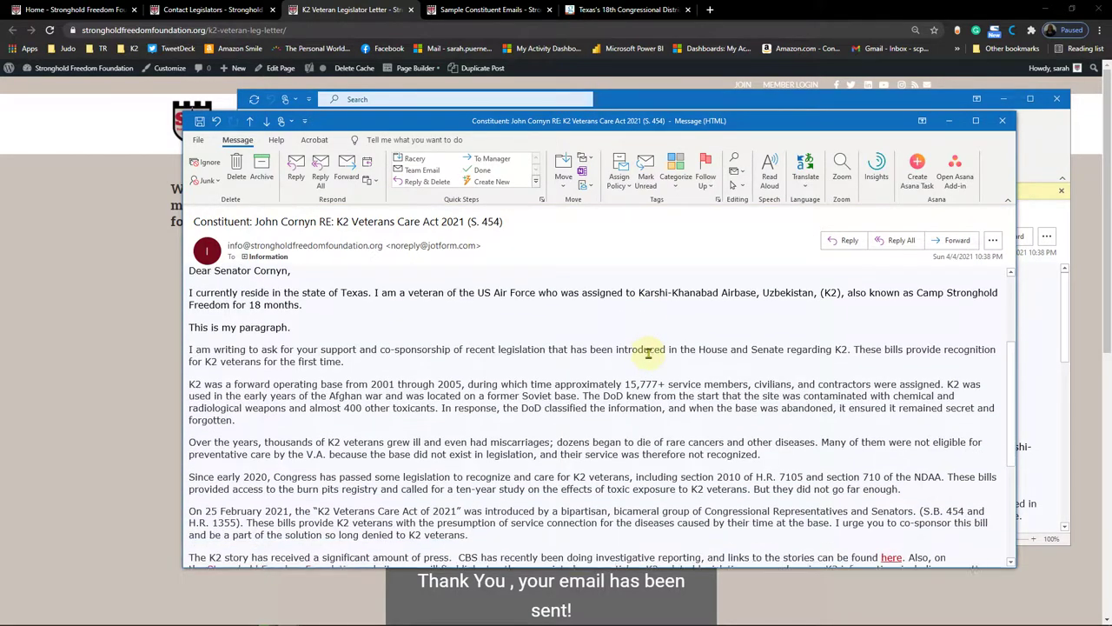
pyautogui.scroll(-3, 648, 354)
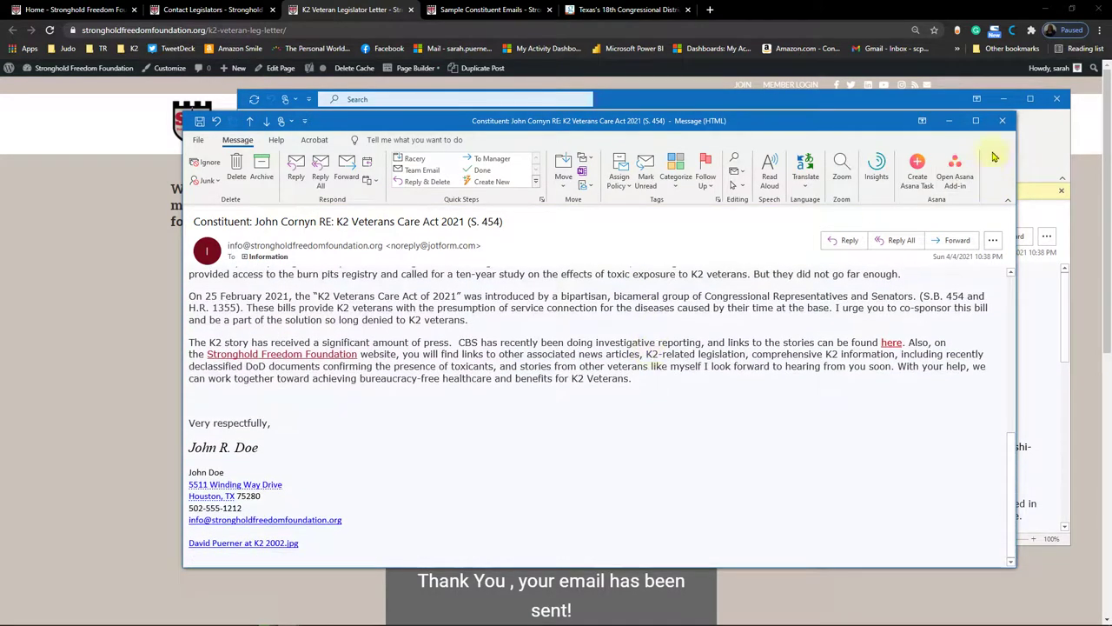
pyautogui.click(997, 126)
pyautogui.click(1058, 100)
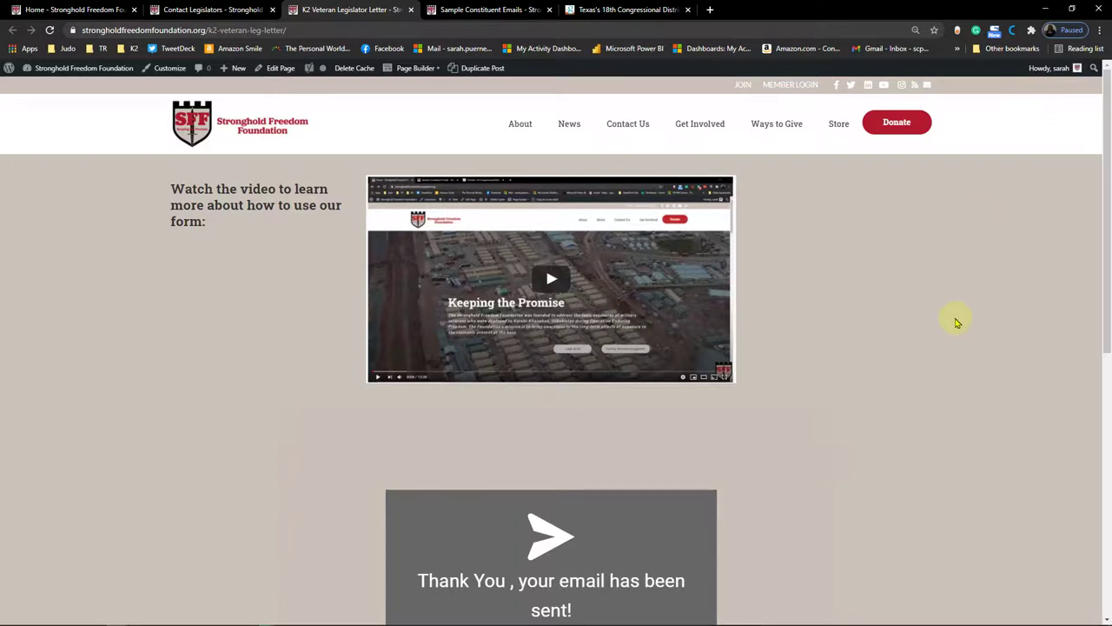
# Step: Scroll the page to view the 'Thank You, your email has been sent!' confirmation
pyautogui.scroll(-2, 951, 326)
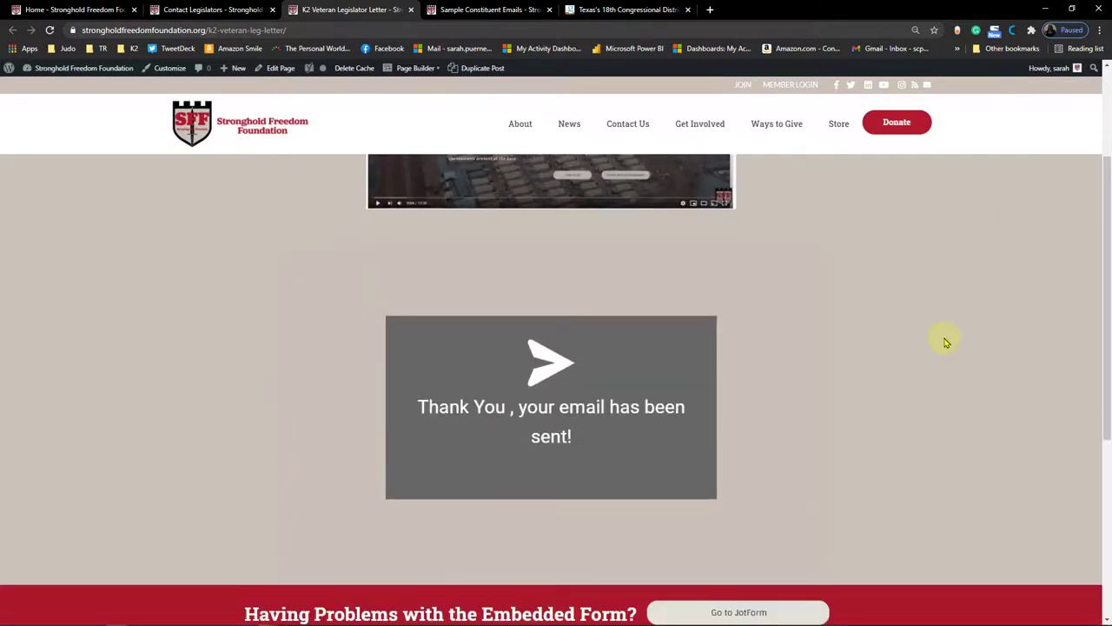